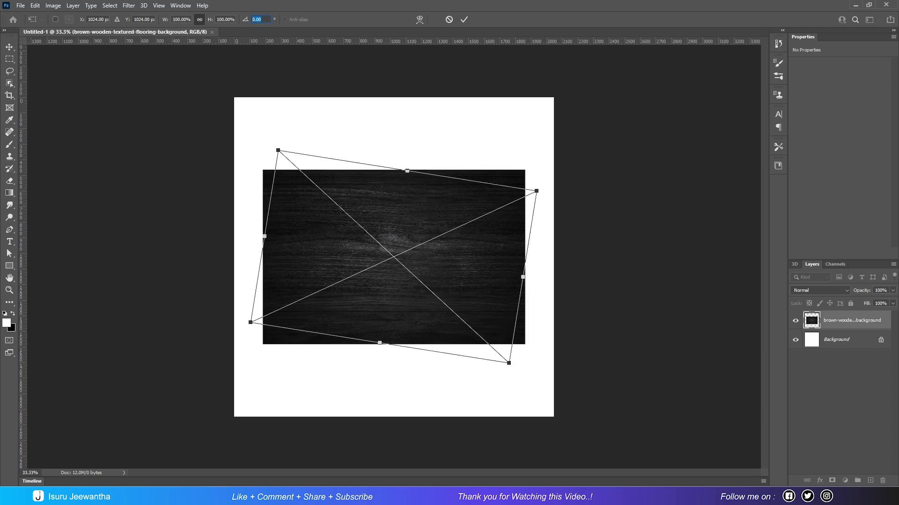
Rotate the wood texture 90° and scale it to the full canvas width, about 276 px below the canvas's upper edge.
left_click_drag(308, 257, 234, 256)
left_click_drag(482, 257, 553, 256)
mouse_move(426, 237)
left_mouse_down()
mouse_move(445, 333)
mouse_move(435, 236)
mouse_move(423, 235)
mouse_move(424, 251)
mouse_move(427, 241)
left_mouse_up()
left_click(464, 20)
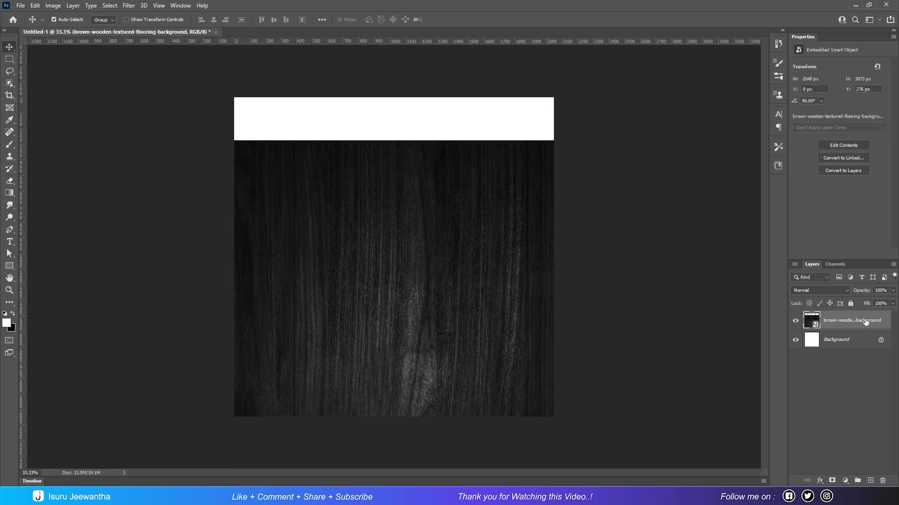
Add a layer mask to the wood texture and fade it vertically with a black-to-white linear gradient.
left_click(832, 481)
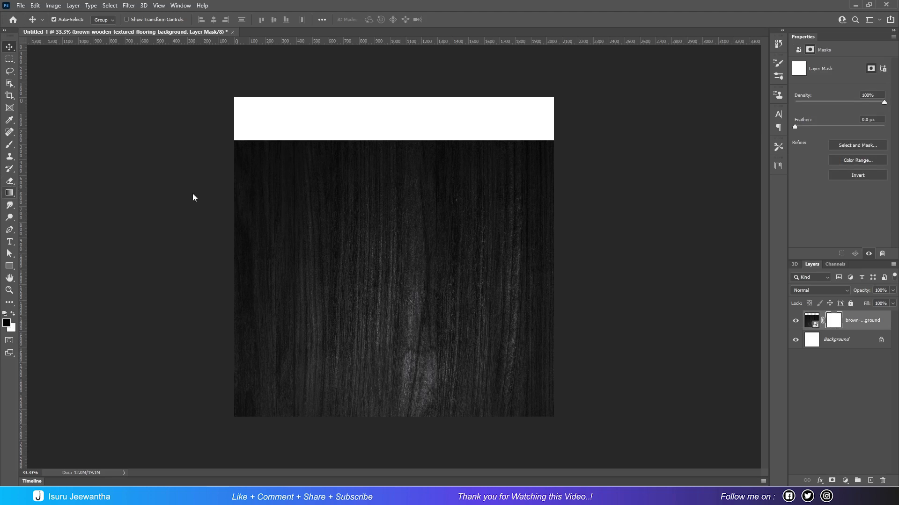
left_click_drag(388, 141, 388, 416)
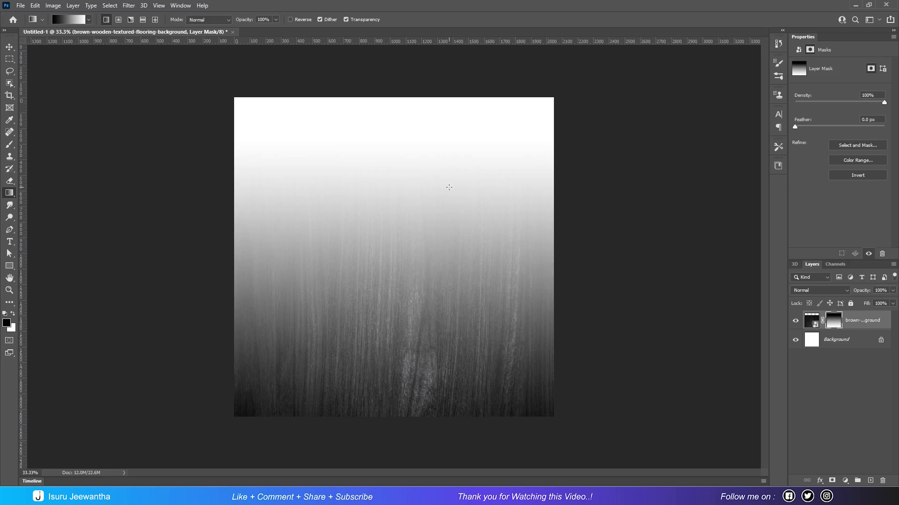
key("v")
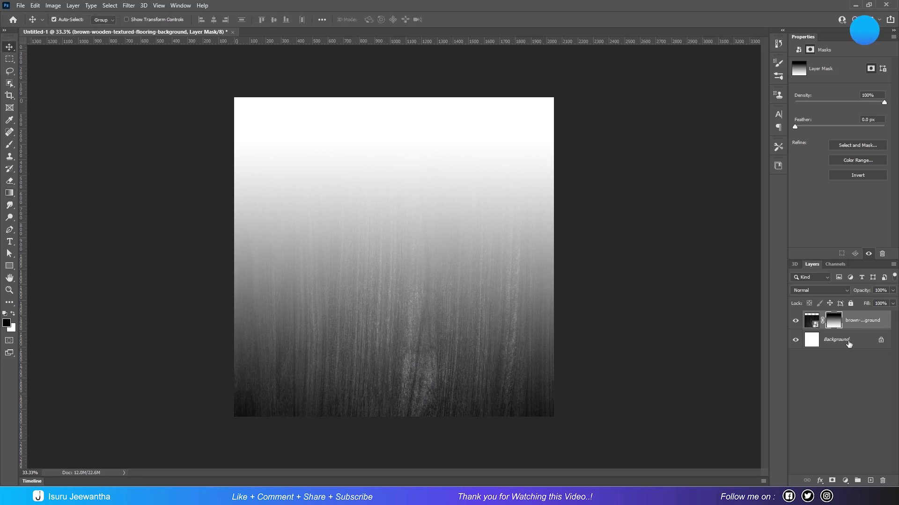
Add a solid color fill layer in #141414 directly above the Background layer.
left_click(848, 344)
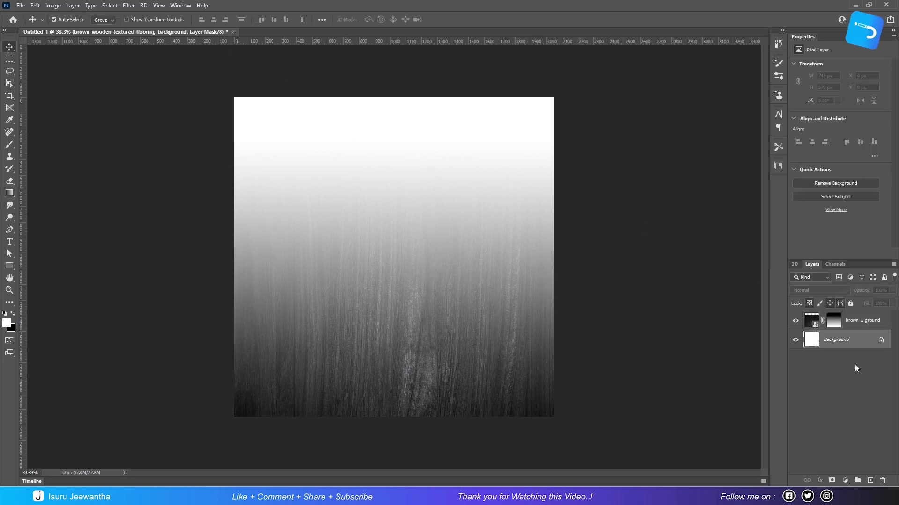
left_click(845, 481)
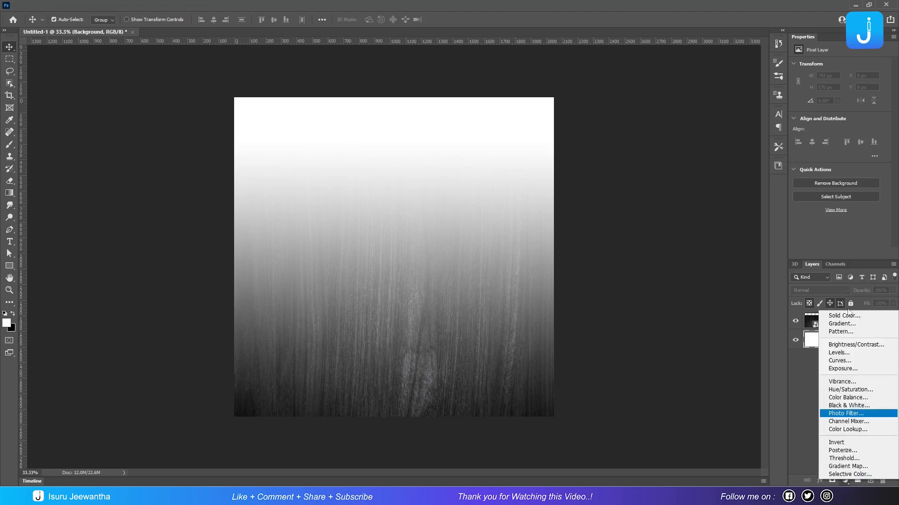
left_click(844, 316)
type("141414")
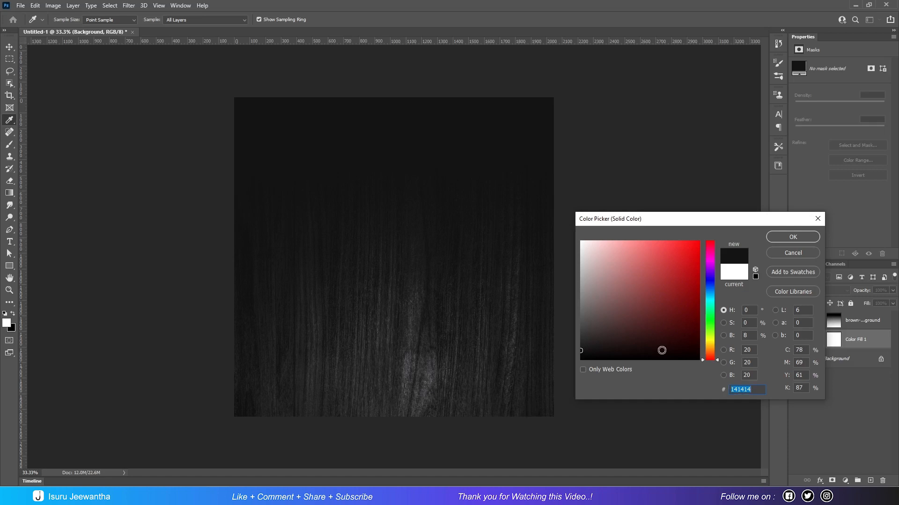
left_click(773, 240)
Place the Pasta image as an embedded object above the wood texture, enlarge it to about 1178 px wide and set it in the canvas's lower right area.
left_click(890, 322)
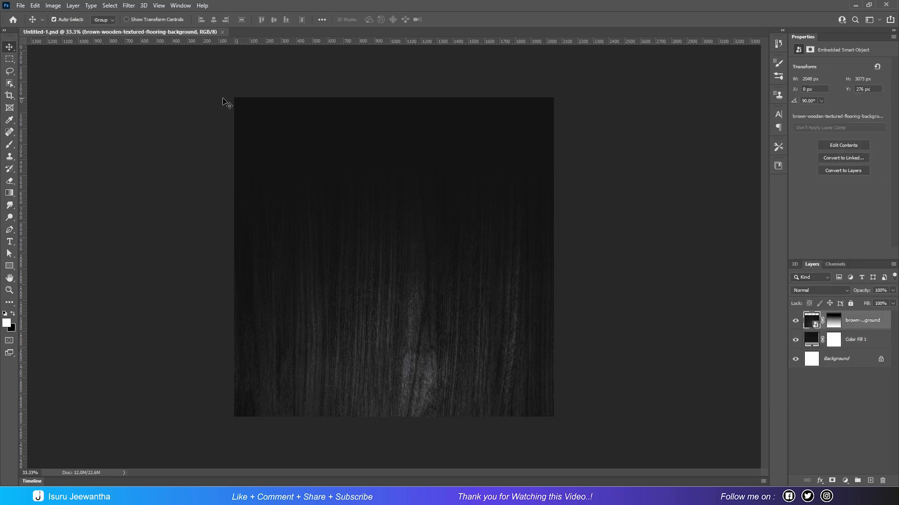
left_click(21, 5)
left_click(28, 206)
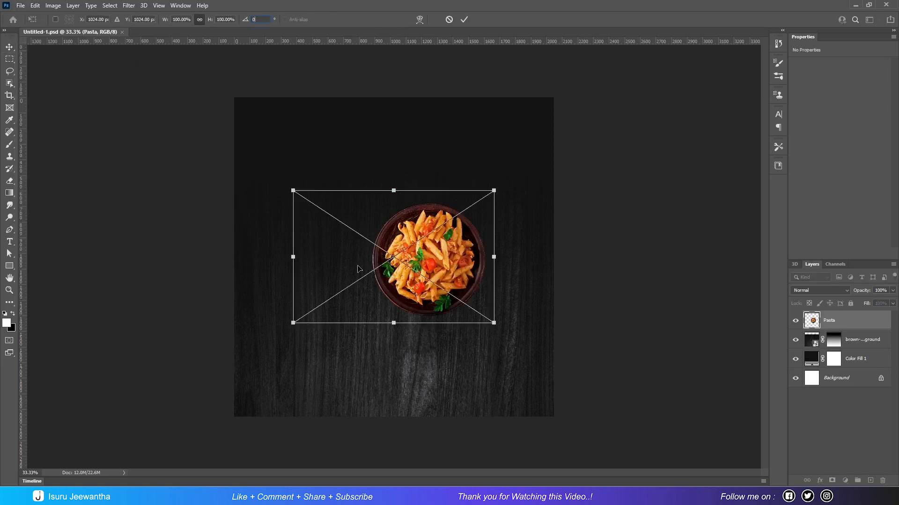
left_click_drag(392, 321, 388, 410)
mouse_move(438, 299)
left_mouse_down()
mouse_move(419, 308)
mouse_move(427, 304)
left_mouse_up()
left_click(464, 19)
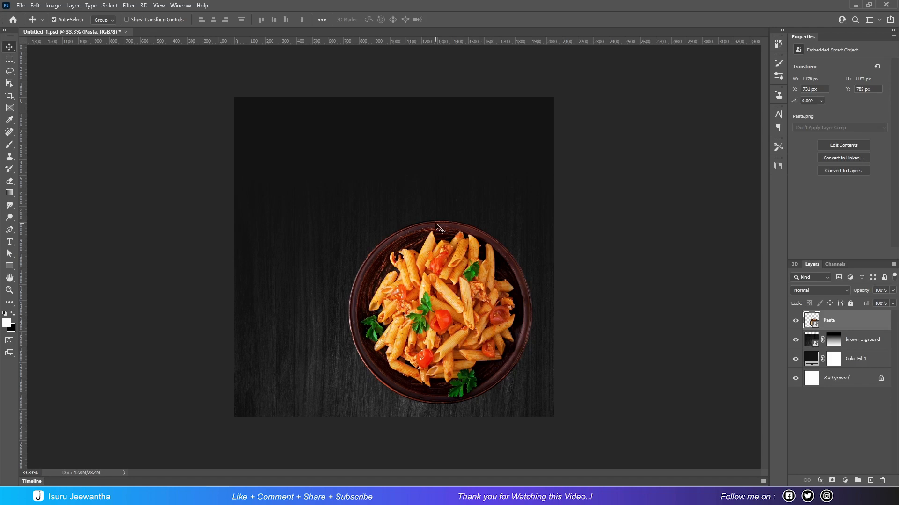
Place the Basil image as an embedded object, scale it to about 303%, rotate it about -44° and move it beside the plate's left edge.
left_click(20, 6)
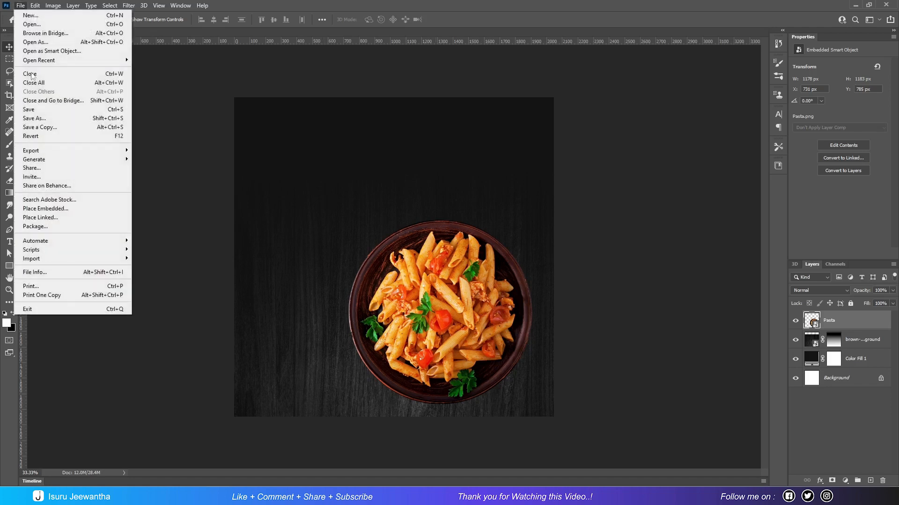
left_click(46, 208)
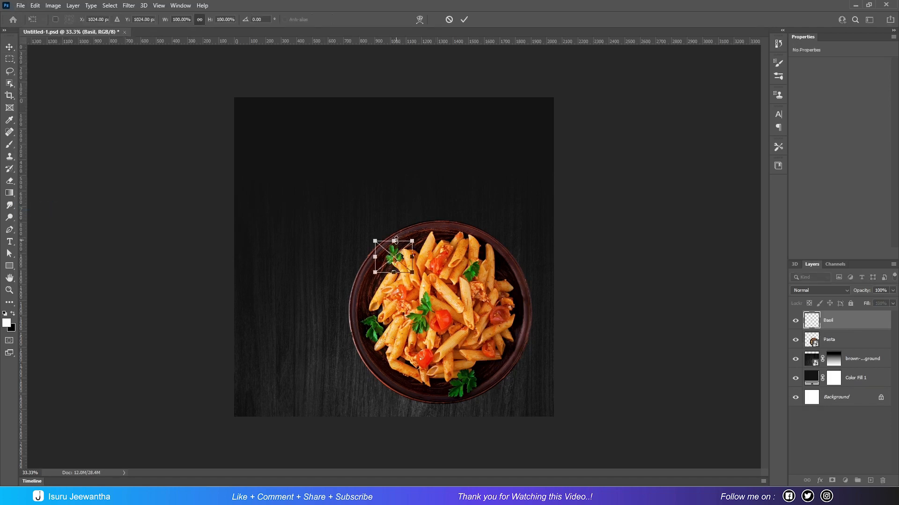
left_click_drag(396, 240, 394, 176)
left_click_drag(394, 220, 301, 307)
left_click_drag(387, 348, 370, 313)
mouse_move(302, 318)
left_mouse_down()
mouse_move(323, 310)
mouse_move(312, 318)
left_mouse_up()
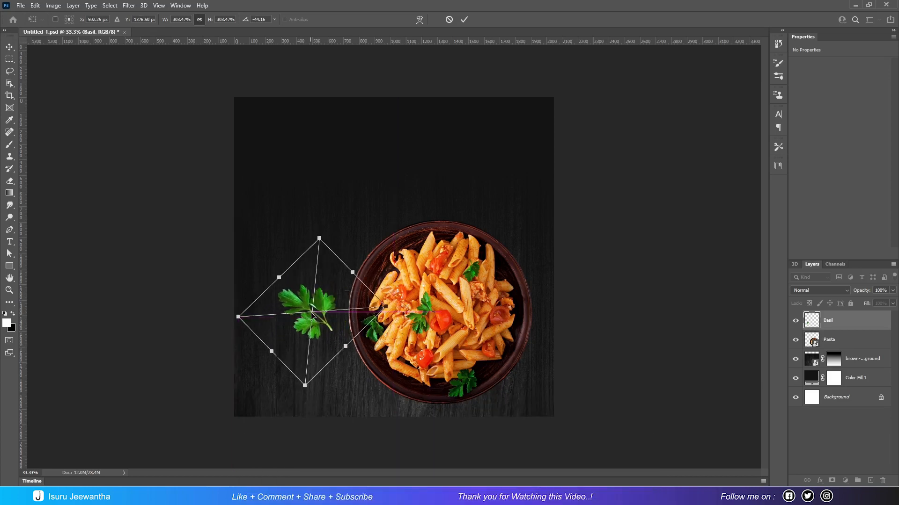
Adjust the basil to about -54° rotation and 356% scale against the plate, and move its layer below the Pasta layer.
left_click_drag(393, 309, 391, 295)
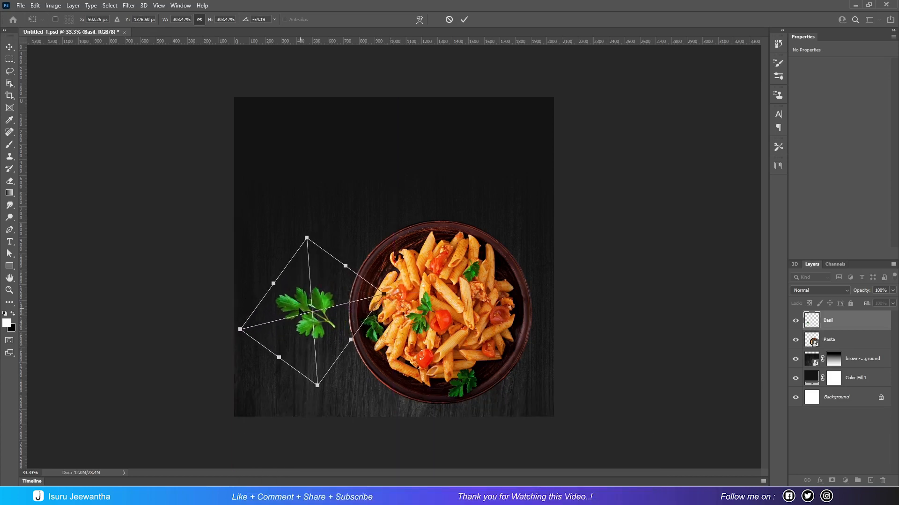
left_click_drag(307, 309, 324, 309)
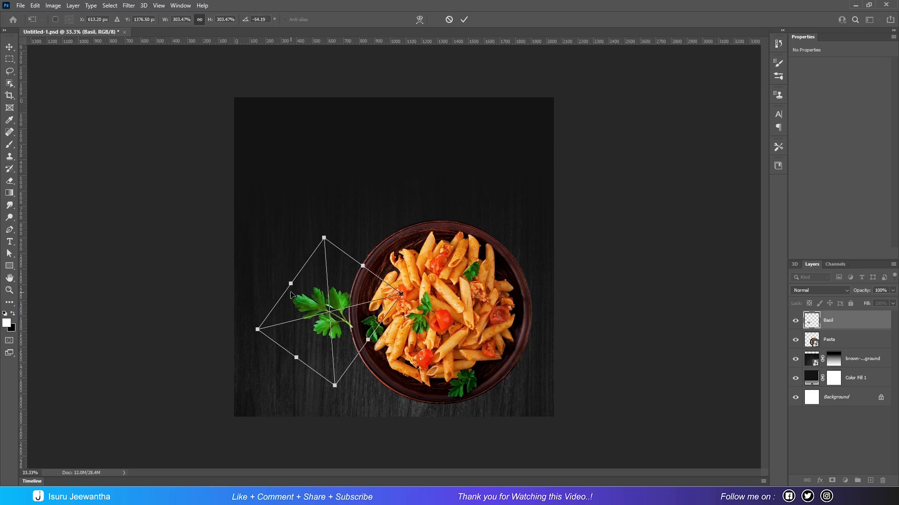
left_click_drag(291, 284, 277, 275)
left_click_drag(315, 299, 317, 300)
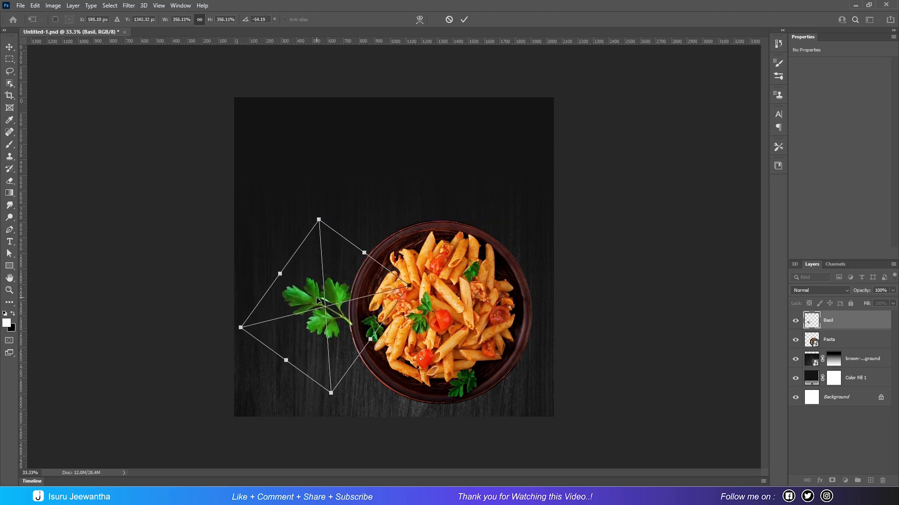
left_click(466, 20)
left_click_drag(840, 323, 848, 349)
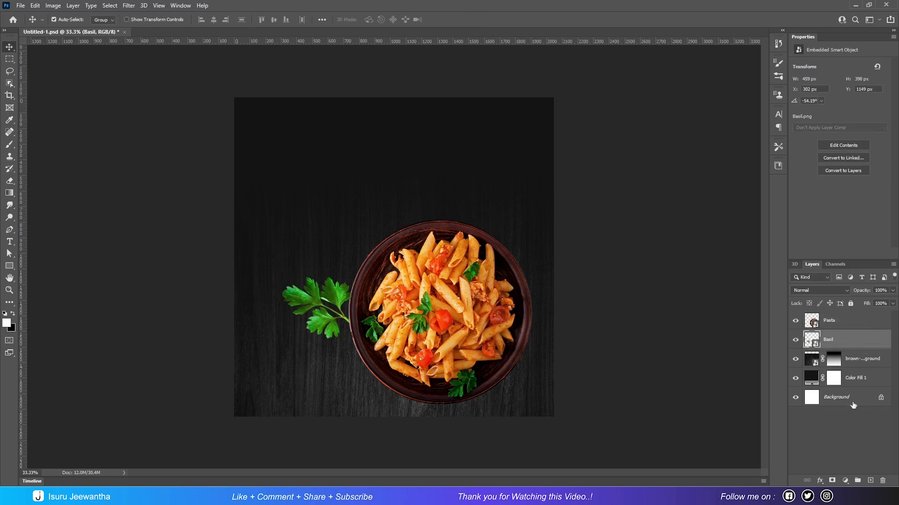
Duplicate the Basil layer under the name Basil copy.
right_click(852, 341)
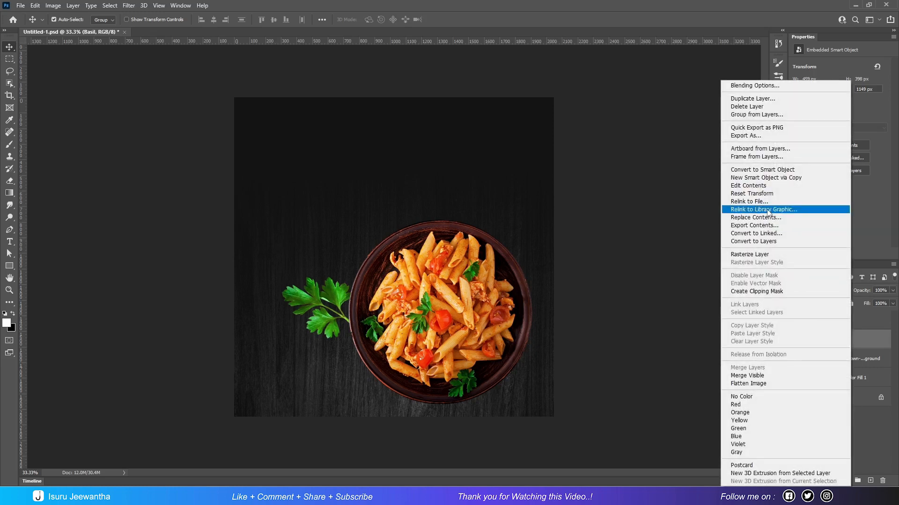
left_click(750, 99)
left_click(525, 139)
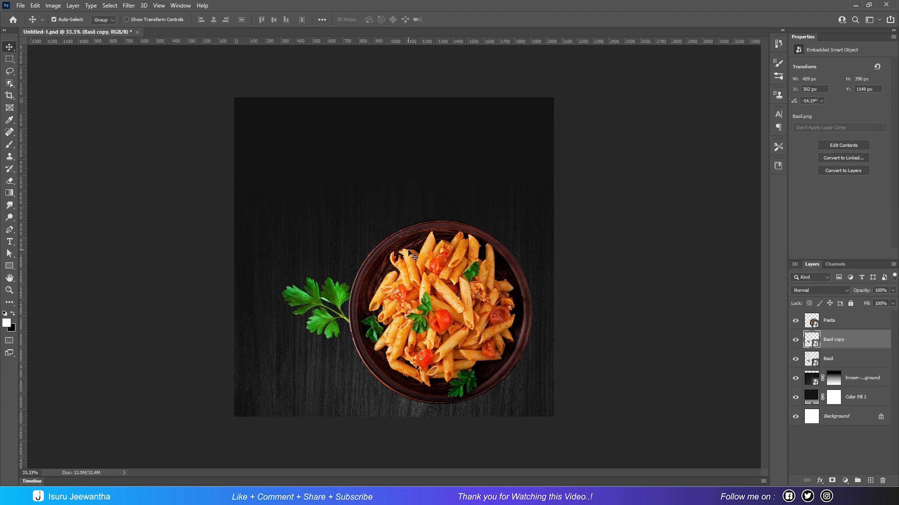
Flip and rotate the duplicate basil sprig and position it below the original along the plate's left edge.
key("ctrl")
key("ctrl+t")
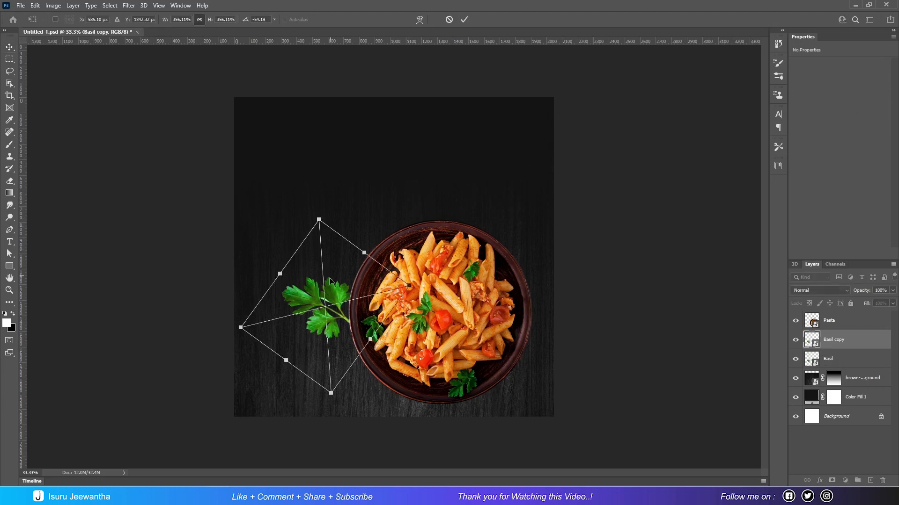
left_click_drag(331, 294, 343, 256)
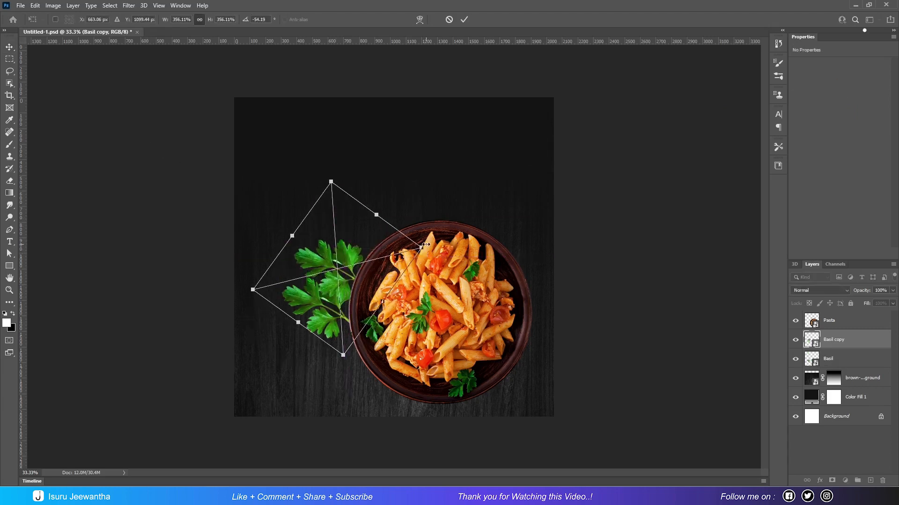
left_click_drag(427, 245, 421, 244)
right_click(338, 271)
left_click(374, 425)
left_click_drag(425, 292, 347, 290)
left_click_drag(335, 339, 343, 344)
left_click_drag(257, 351, 265, 375)
mouse_move(339, 329)
left_mouse_down()
mouse_move(334, 345)
mouse_move(333, 336)
left_mouse_up()
left_click(464, 19)
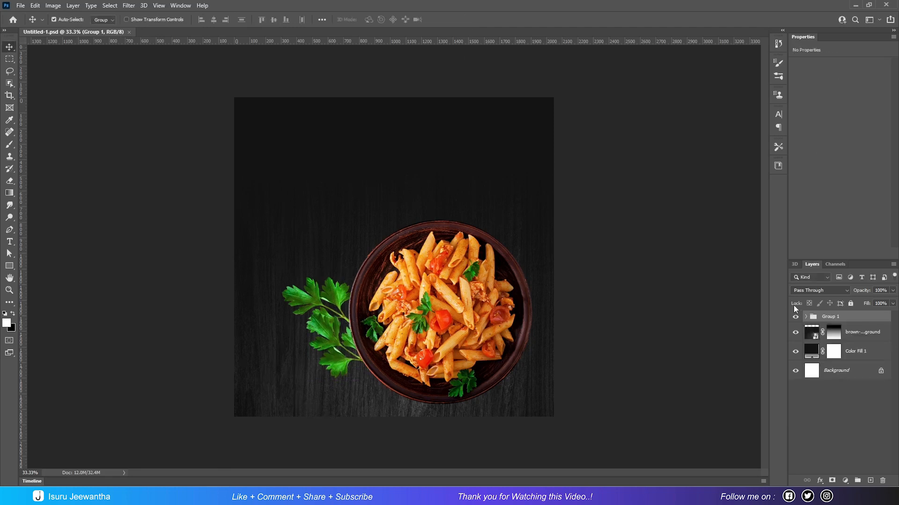
Scale the group of pasta and basil to about 83% and center it near X 1095 px, Y 1439 px.
left_click(126, 20)
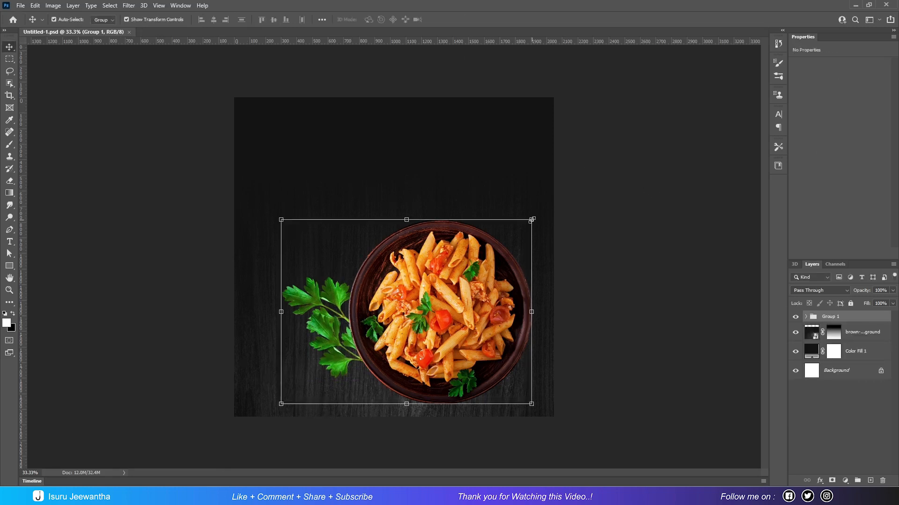
left_click_drag(531, 219, 490, 251)
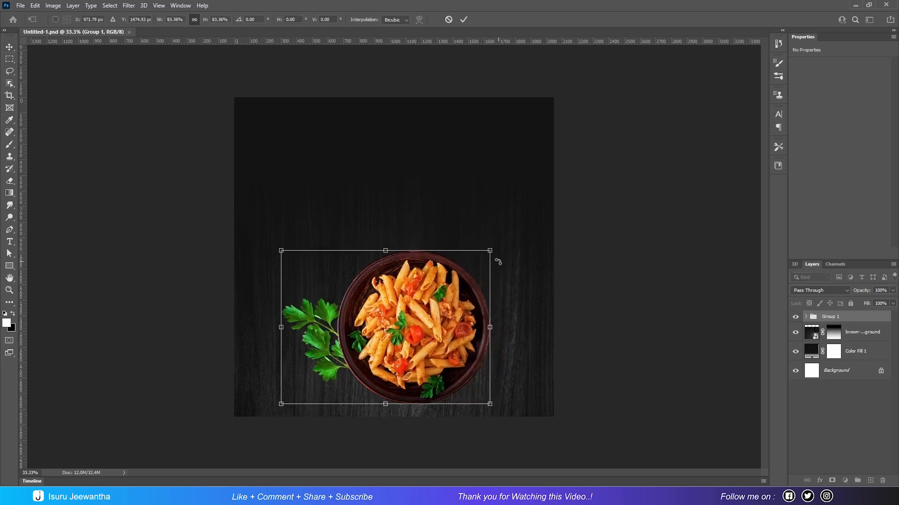
left_click_drag(442, 317, 462, 310)
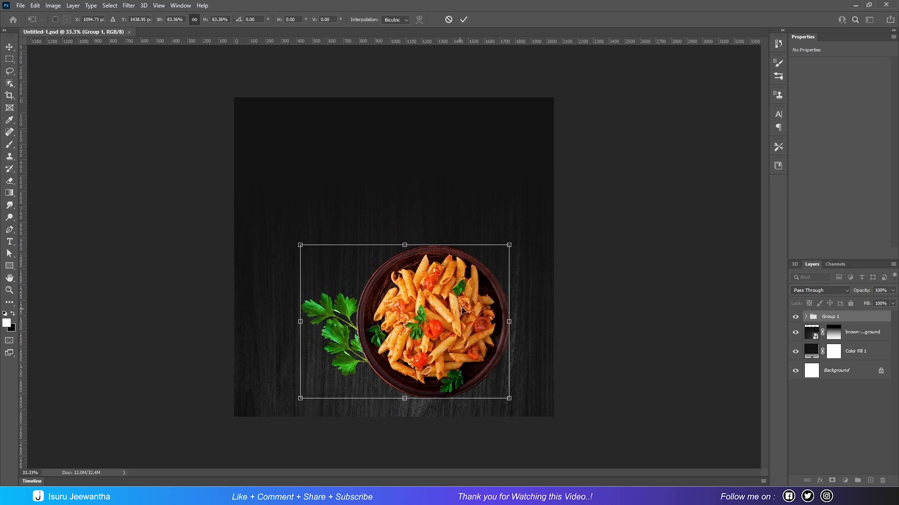
left_click(463, 19)
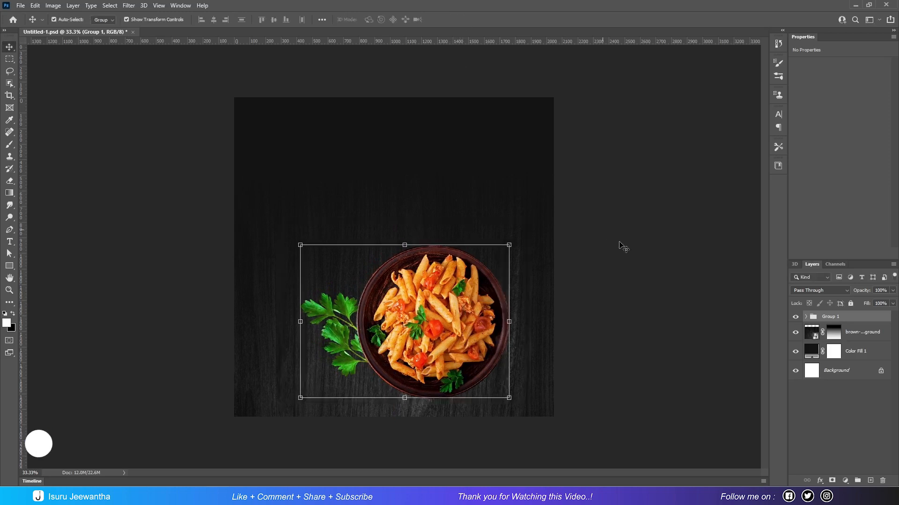
left_click(127, 19)
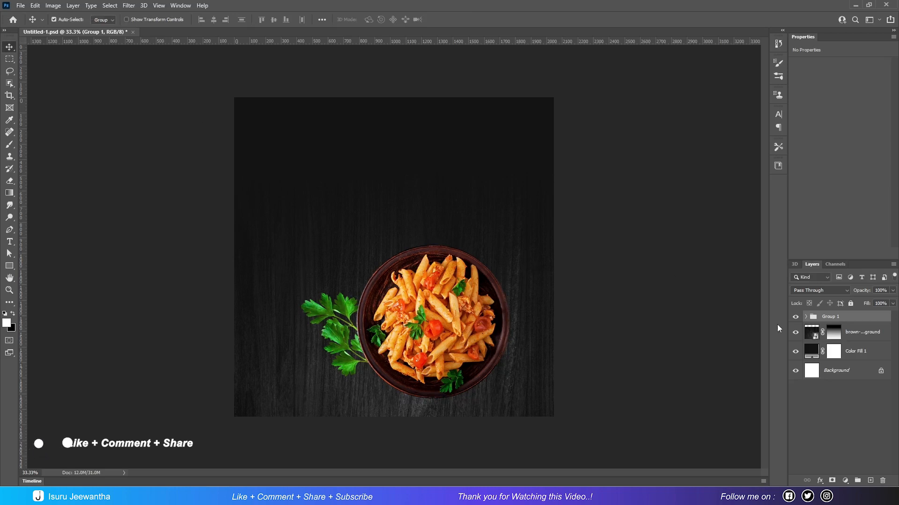
Add an empty layer directly below the Pasta layer inside Group 1.
left_click(806, 317)
left_click(845, 334)
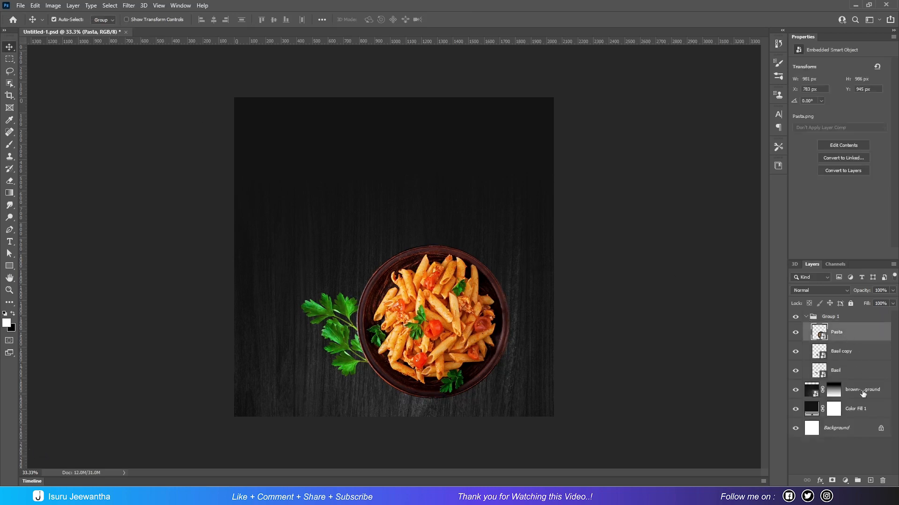
left_click(870, 480, "ctrl")
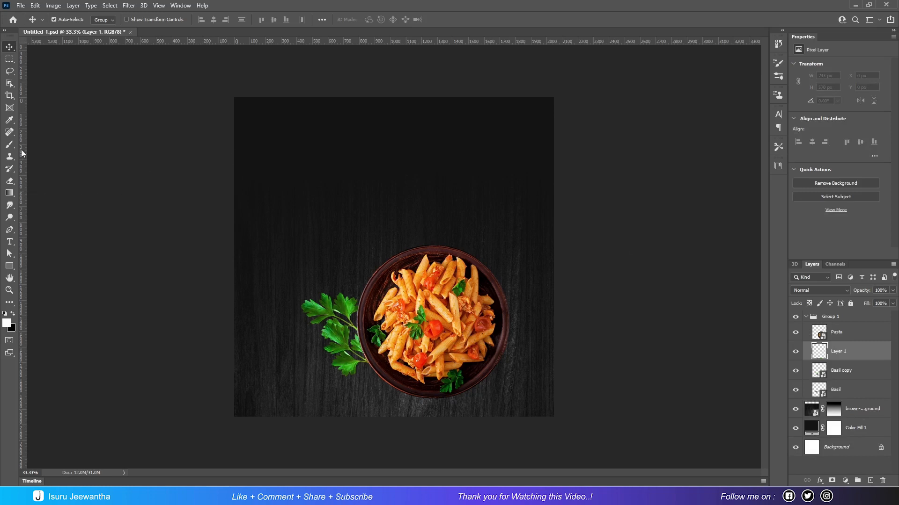
Draw a black circle about 976 px in diameter over the plate with the Ellipse tool.
right_click(10, 266)
left_click(49, 280)
left_click_drag(359, 250, 510, 401)
Offset the black circle down and to the right of the plate, to about X 854 px, Y 1024 px.
left_click(9, 47)
left_click(432, 318)
left_click(853, 351)
key("ctrl+t")
left_click_drag(489, 381, 500, 386)
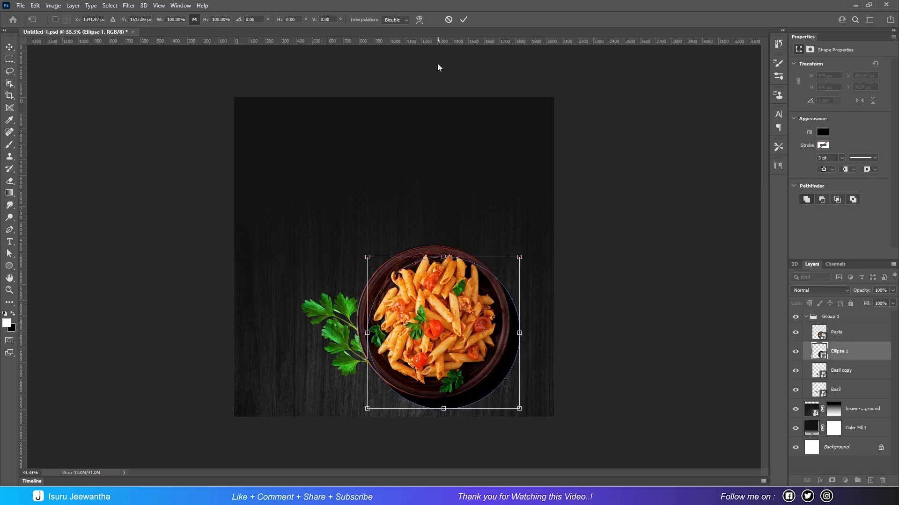
left_click(465, 20)
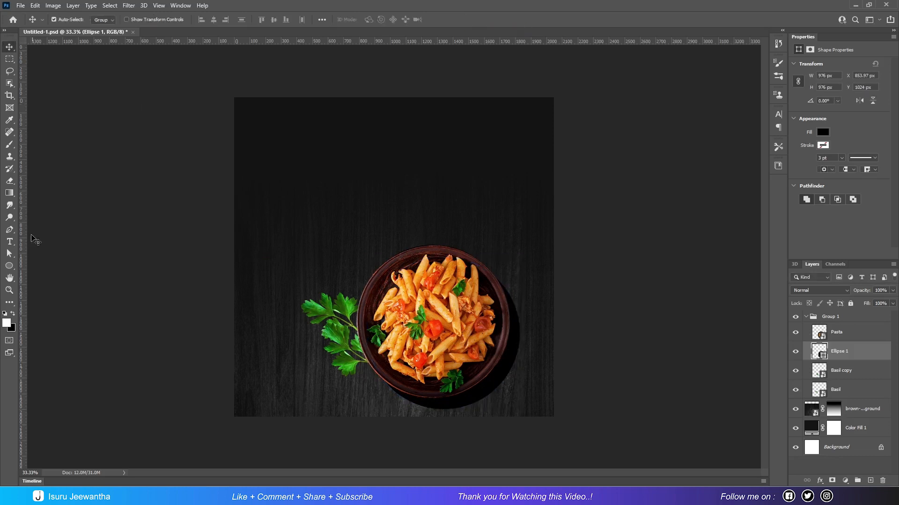
Convert the black ellipse to a smart object and soften it with a Gaussian Blur of about 43 px radius.
left_click(126, 6)
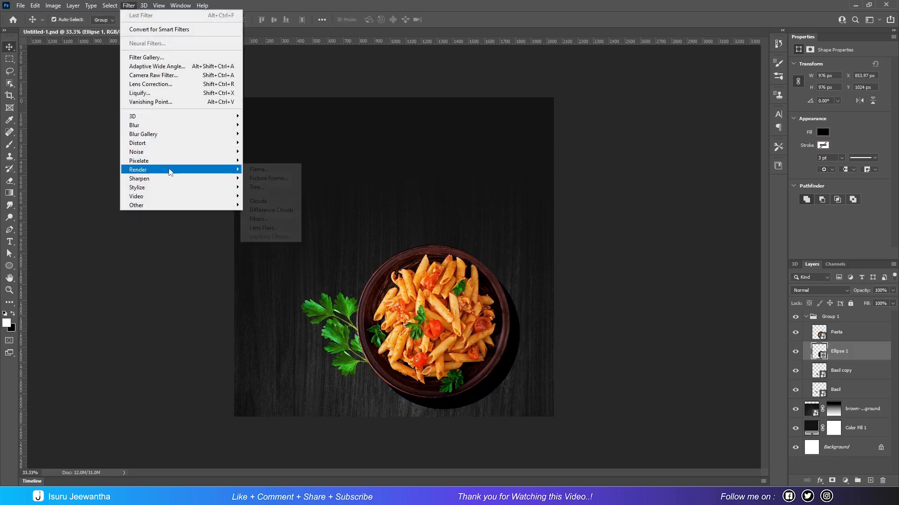
mouse_move(168, 125)
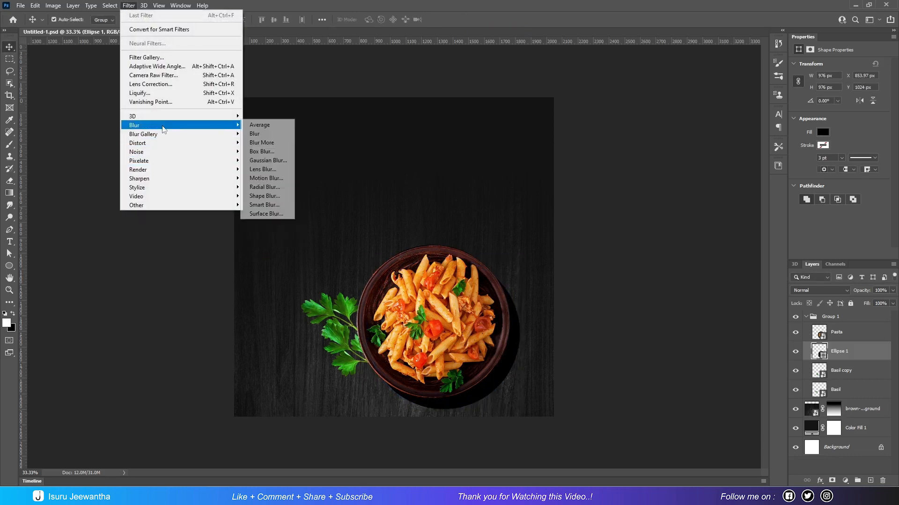
left_click(281, 161)
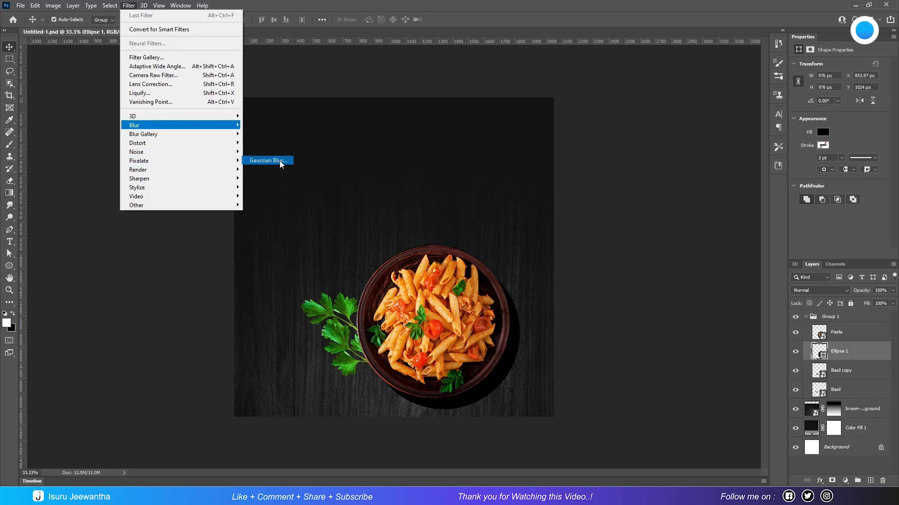
left_click(429, 184)
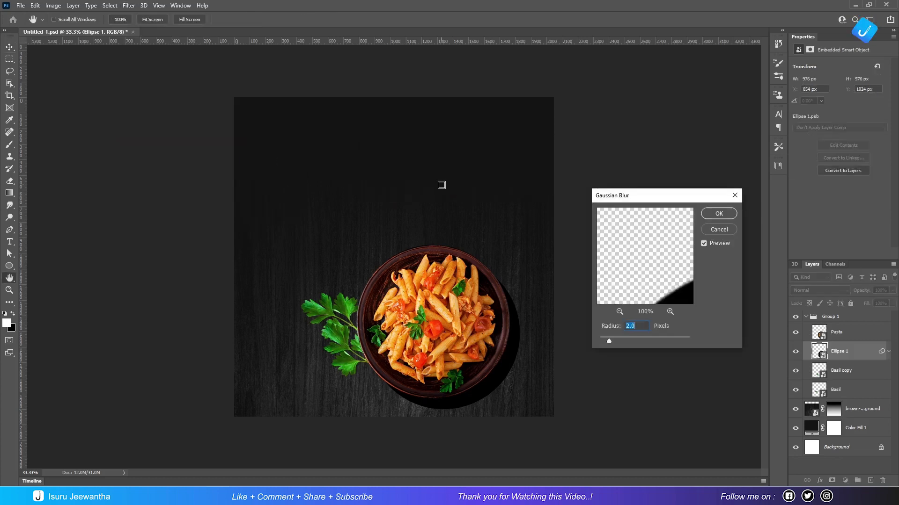
left_click_drag(616, 343, 648, 341)
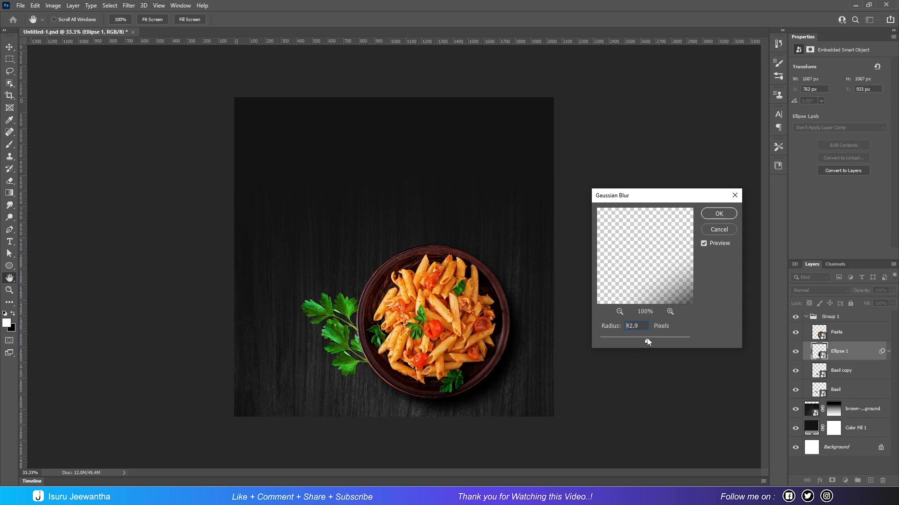
left_click(712, 215)
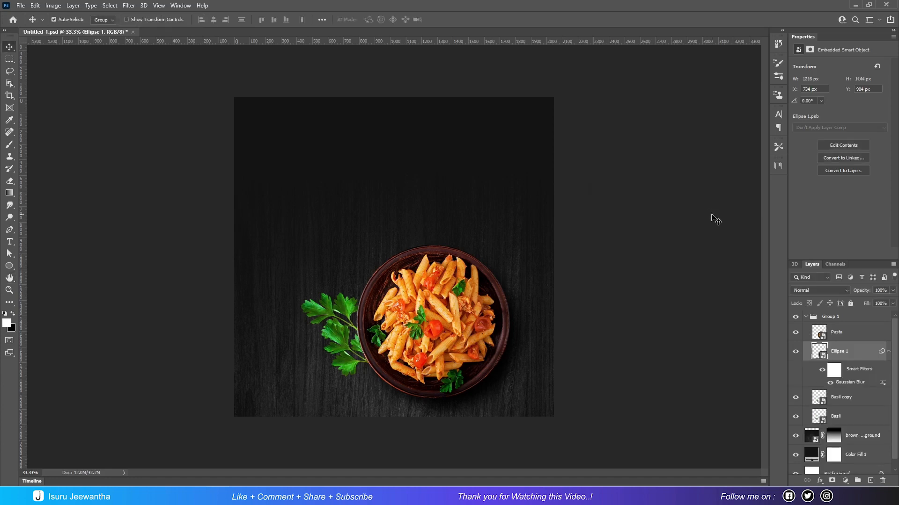
Give the Basil copy layer a black Multiply drop shadow with 68% opacity, 90° angle, 7 px distance, 1% spread and 147 px size.
left_click(850, 339)
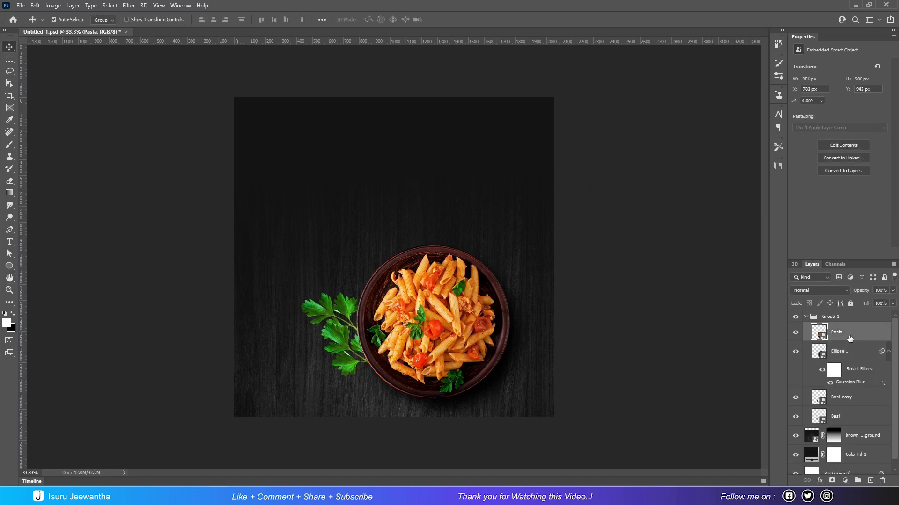
left_click(862, 401)
right_click(861, 398)
left_click(760, 86)
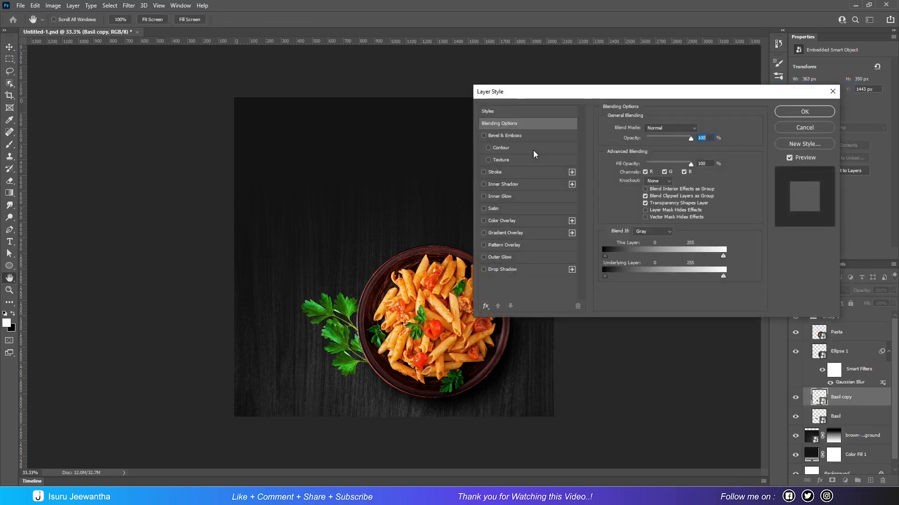
left_click(515, 269)
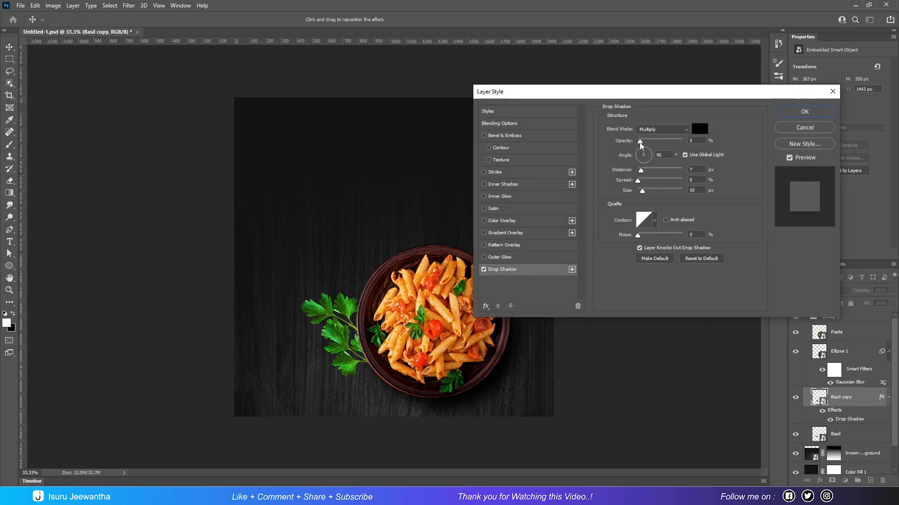
left_click_drag(645, 142, 662, 141)
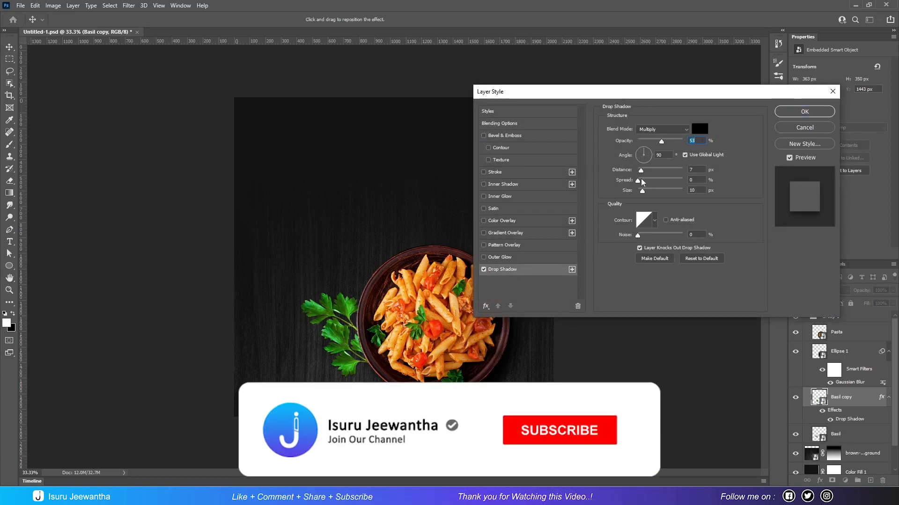
left_click_drag(642, 190, 666, 192)
left_click_drag(662, 142, 668, 141)
mouse_move(645, 173)
left_mouse_down()
mouse_move(632, 174)
mouse_move(642, 171)
mouse_move(639, 181)
left_mouse_up()
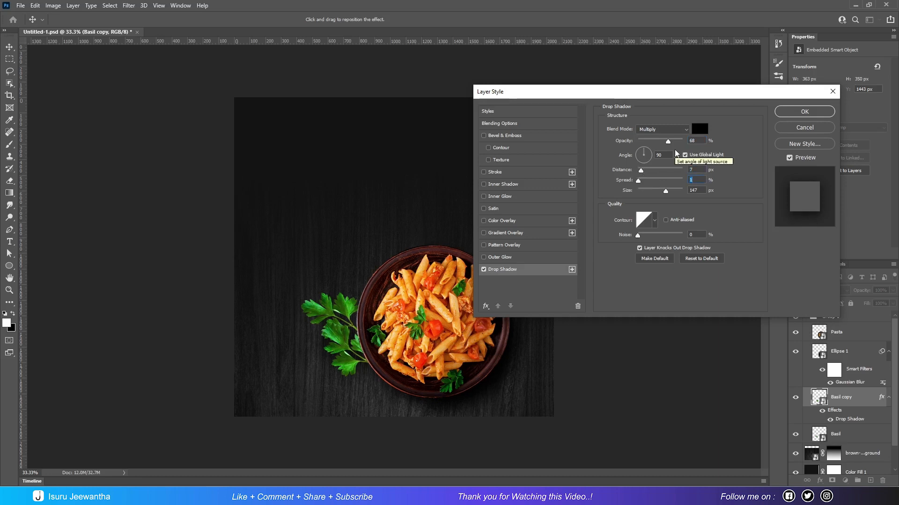
left_click(804, 112)
Copy the drop shadow style from the Basil copy layer onto the Basil layer.
right_click(848, 403)
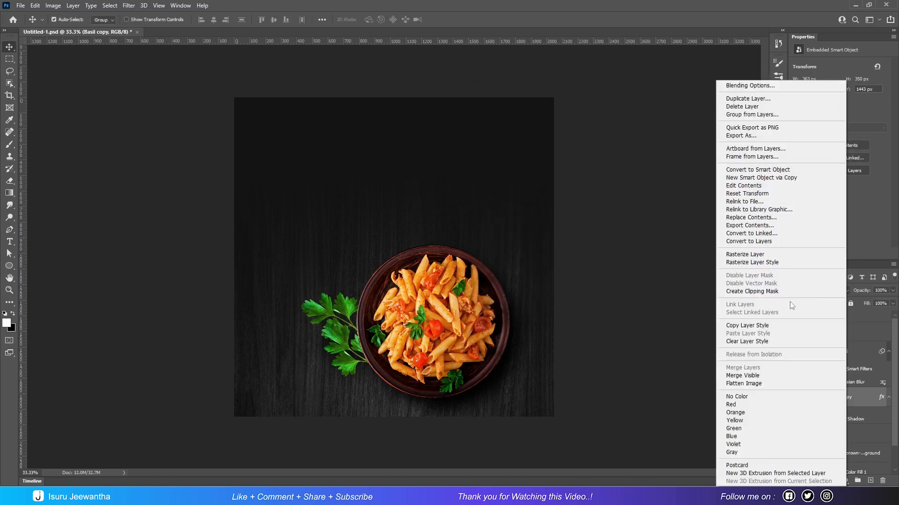
left_click(791, 326)
left_click(838, 434)
right_click(838, 434)
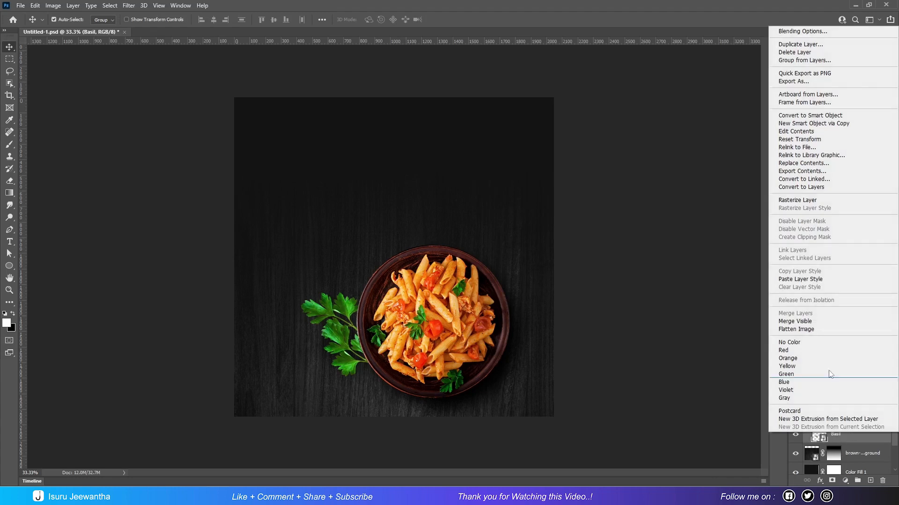
left_click(811, 280)
Collapse Group 1 and stamp it with the wood background and Color Fill 1 layers into a new merged layer.
left_click(805, 317)
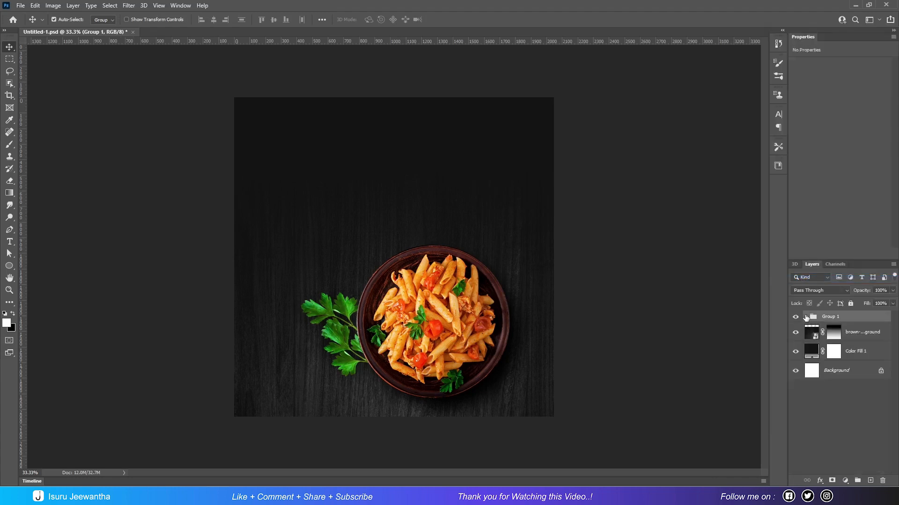
left_click(853, 355, "shift")
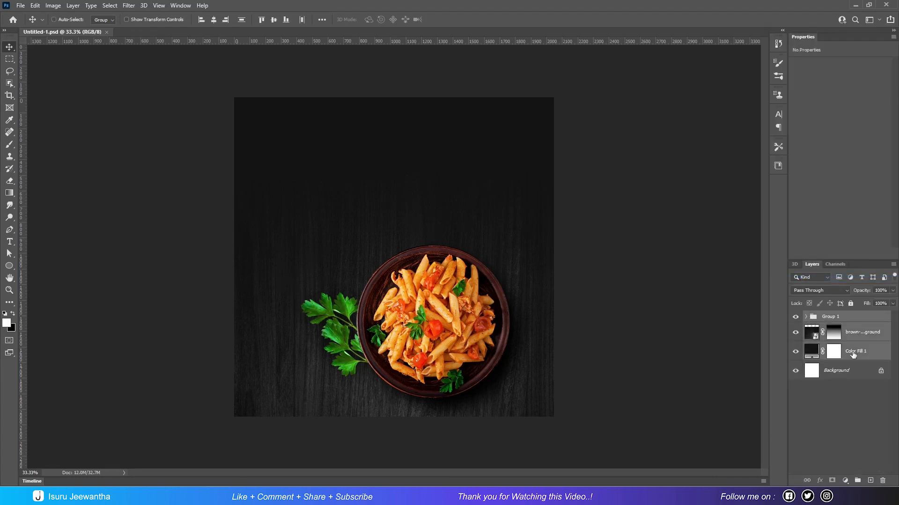
key("ctrl+alt+e")
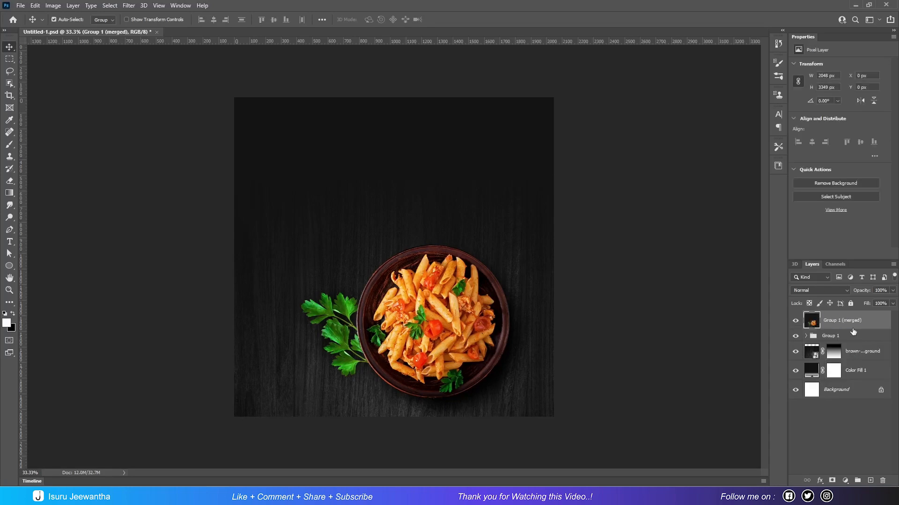
Open the merged layer in the Camera Raw Filter and set Temperature and Tint to -3.
left_click(129, 5)
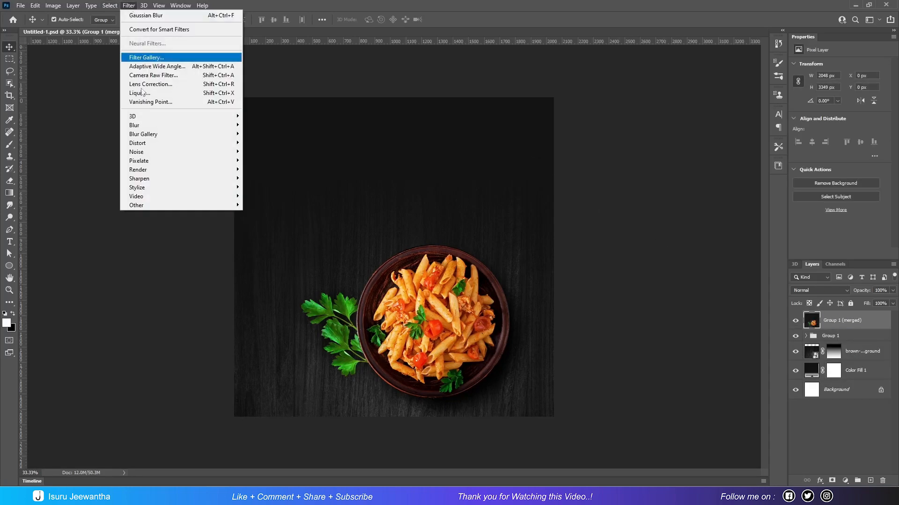
left_click(150, 78)
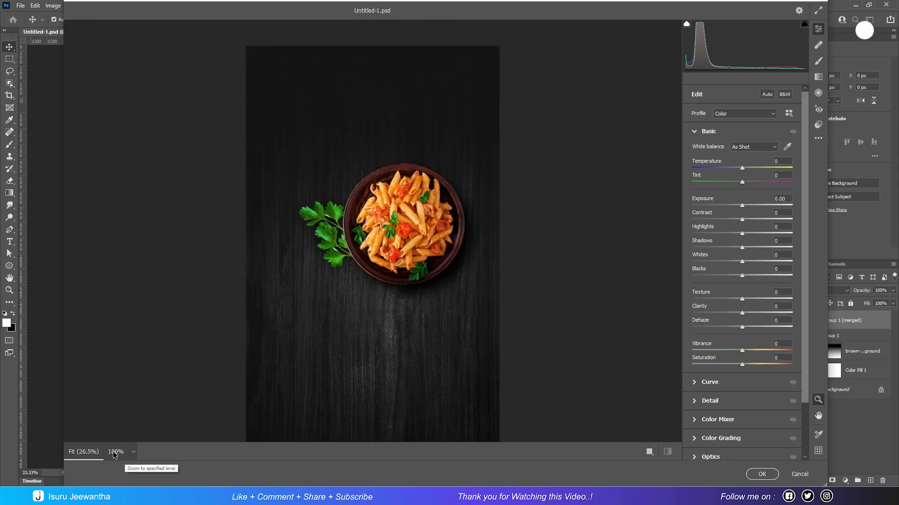
left_click(114, 453)
left_click(83, 452)
mouse_move(742, 169)
left_mouse_down()
mouse_move(747, 182)
mouse_move(741, 168)
left_mouse_up()
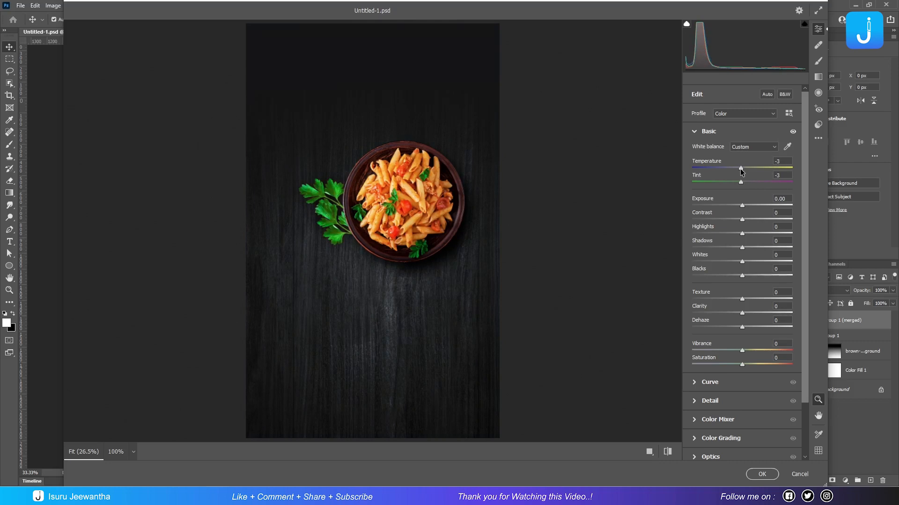
Set Exposure -0.65, Contrast +25, Highlights +19, Shadows -8, Whites -2, Blacks -32, Texture +6, Clarity +7 and Dehaze +3.
left_click_drag(742, 206, 729, 207)
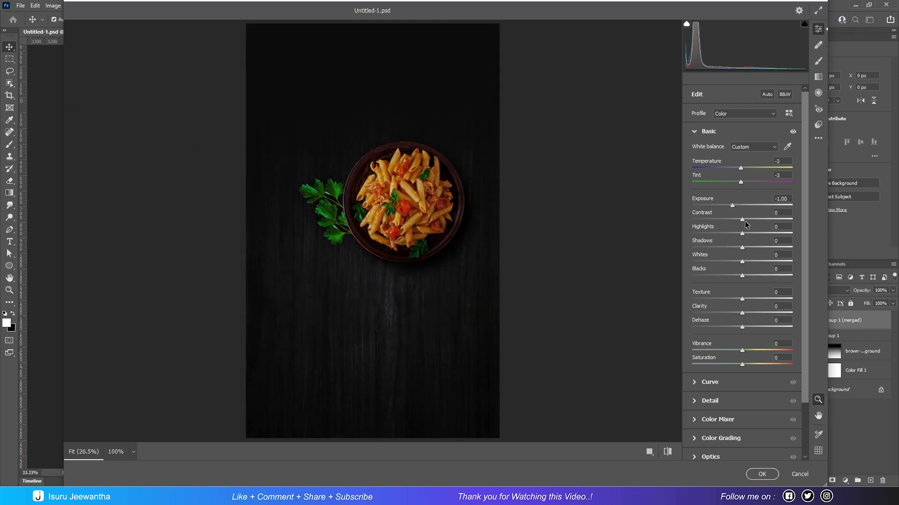
mouse_move(745, 220)
left_mouse_down()
mouse_move(759, 220)
mouse_move(735, 206)
mouse_move(768, 220)
mouse_move(754, 219)
mouse_move(751, 233)
left_mouse_up()
left_click_drag(741, 247, 745, 313)
Set the image's Vibrance to 0 and its Saturation to +44.
left_click_drag(742, 351, 763, 366)
left_click(770, 343)
type("0")
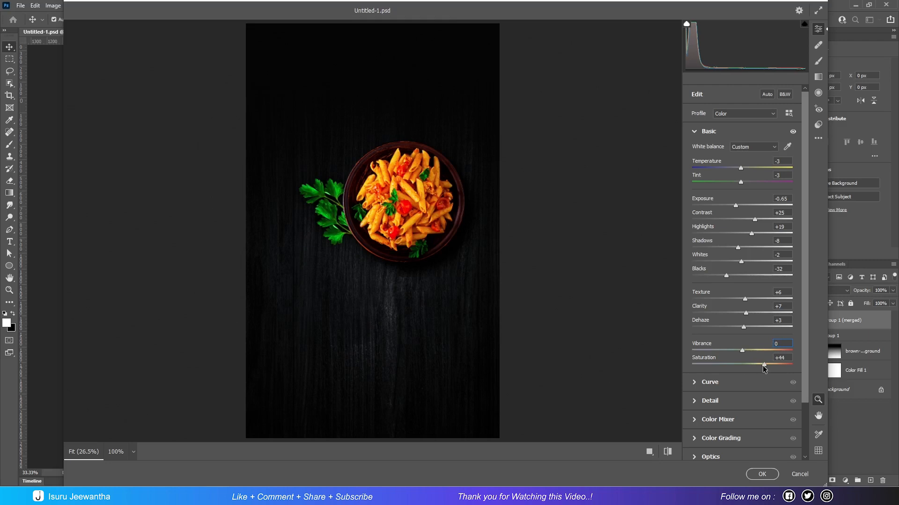
In Color Grading, raise the luminance of the midtones, shadows (to about 5) and highlights, and apply the Camera Raw filter.
scroll(768, 369, "down", 2)
left_click(709, 321)
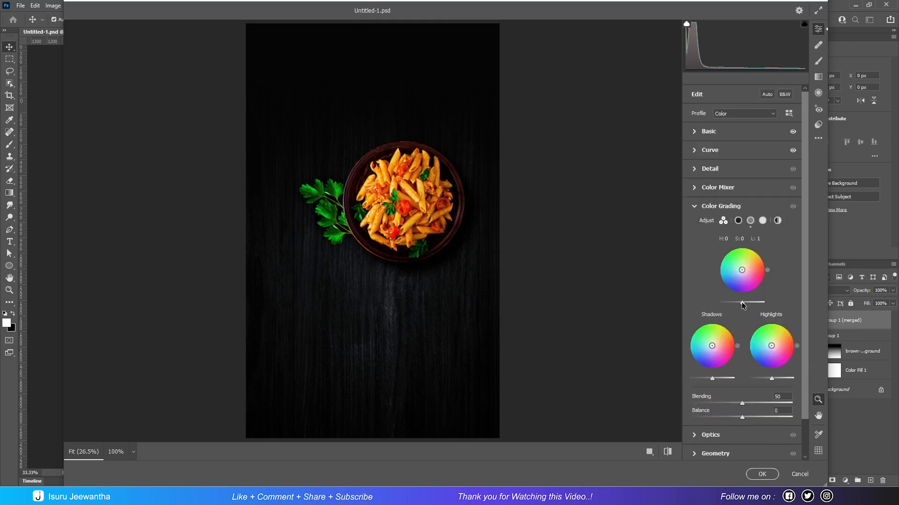
left_click_drag(741, 303, 751, 303)
left_click_drag(711, 378, 713, 379)
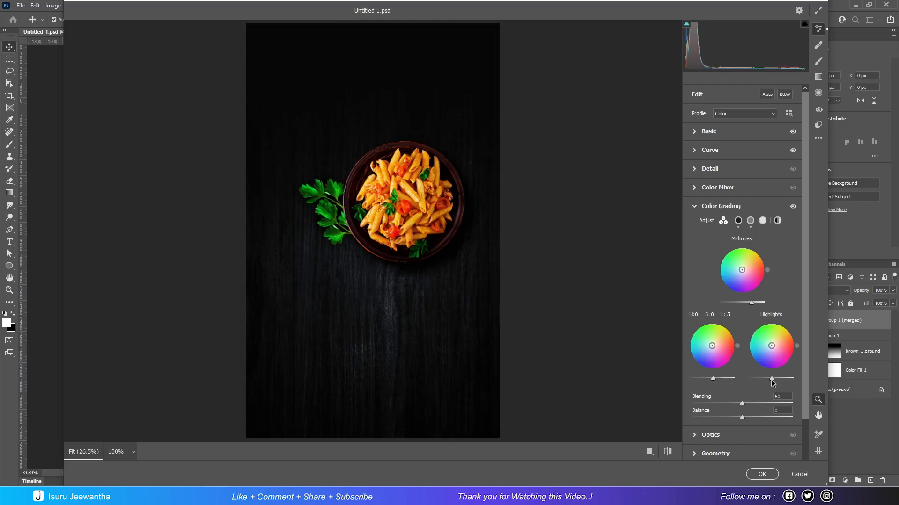
scroll(771, 380, "down", 2)
left_click(765, 475)
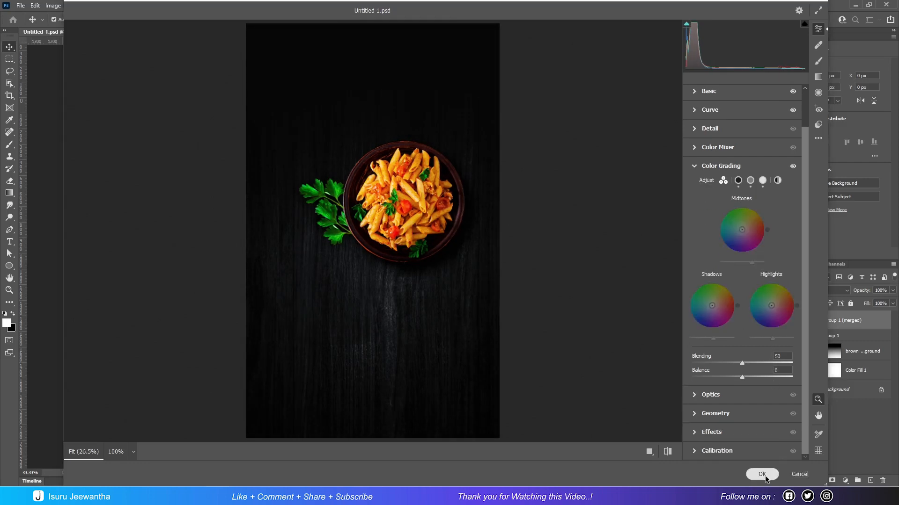
Add the two-line white title "italian / pasta" in 72 pt Georgia Bold in the empty area above the plate.
left_click(9, 242)
left_click(295, 147)
type("ita lian")
key("Return")
type("pasta")
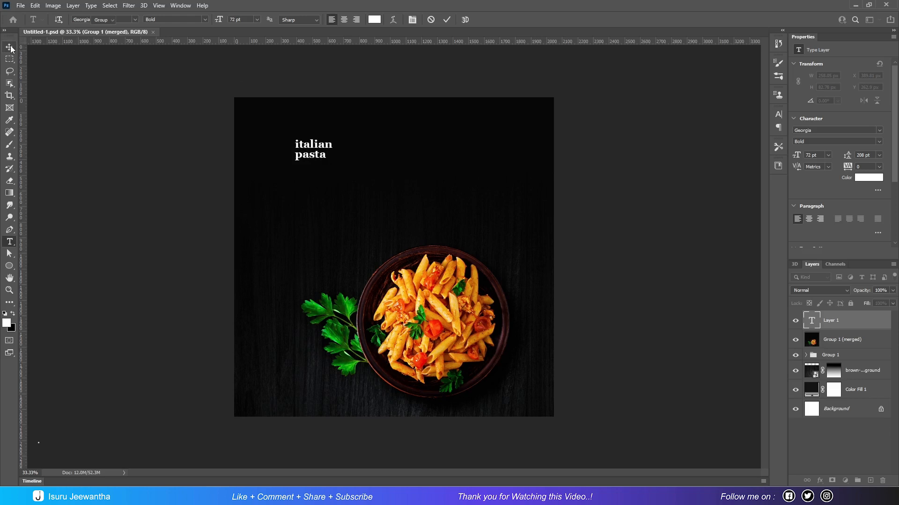
left_click(11, 48)
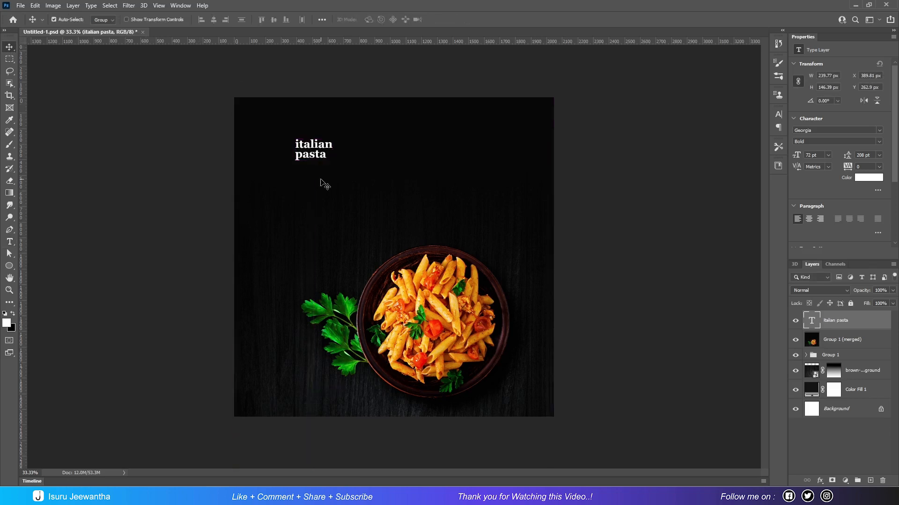
Scale the title to about 334% and center it near X 568 px, Y 399 px.
key("ctrl+t")
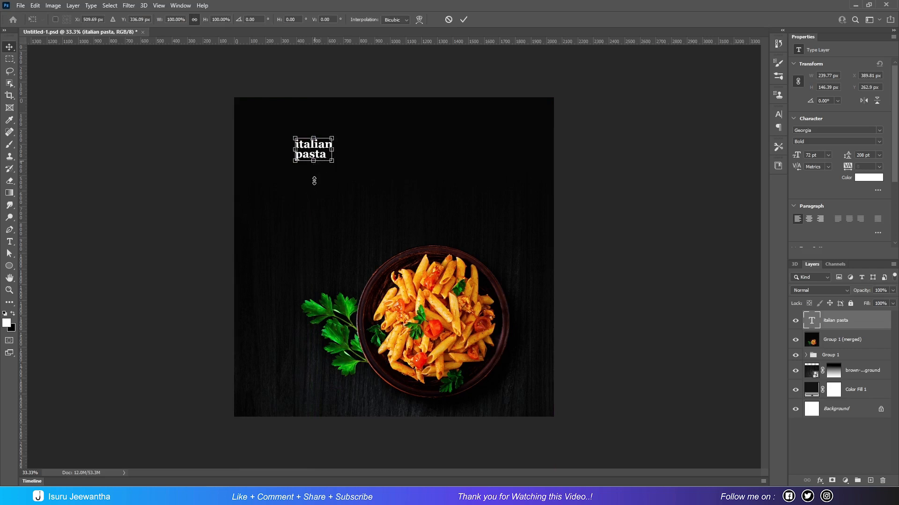
left_click_drag(314, 180, 313, 214)
left_click_drag(308, 165, 318, 148)
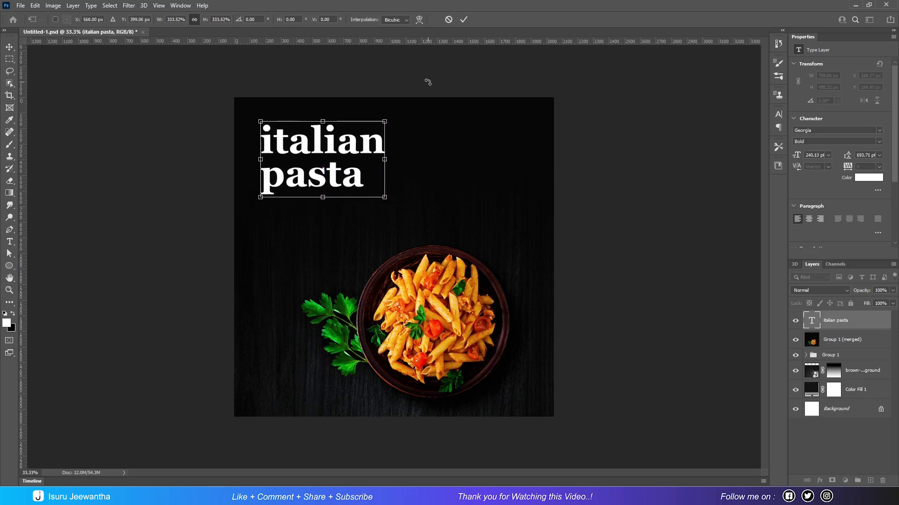
left_click(464, 19)
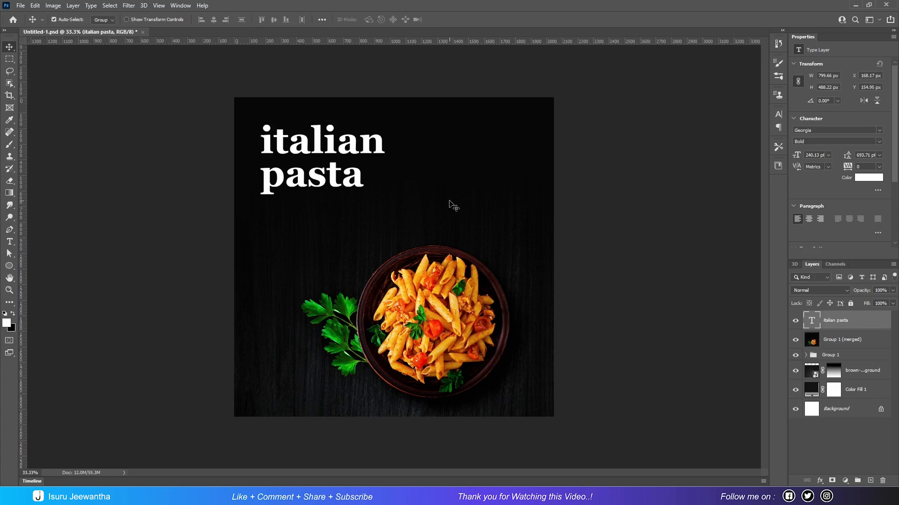
Below the title, add a Georgia Regular text line with the pasted description starting "The small, cylindrically-shaped pasta generally resembles".
left_click(10, 242)
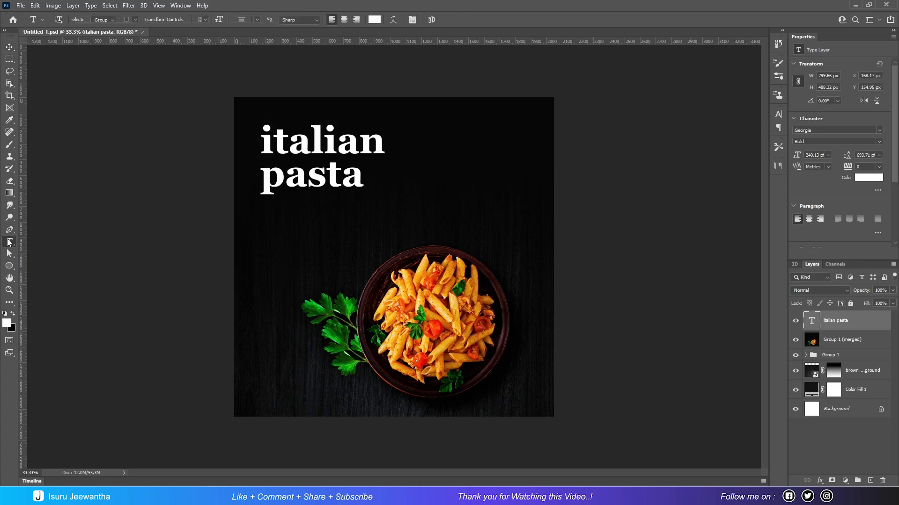
left_click(273, 230)
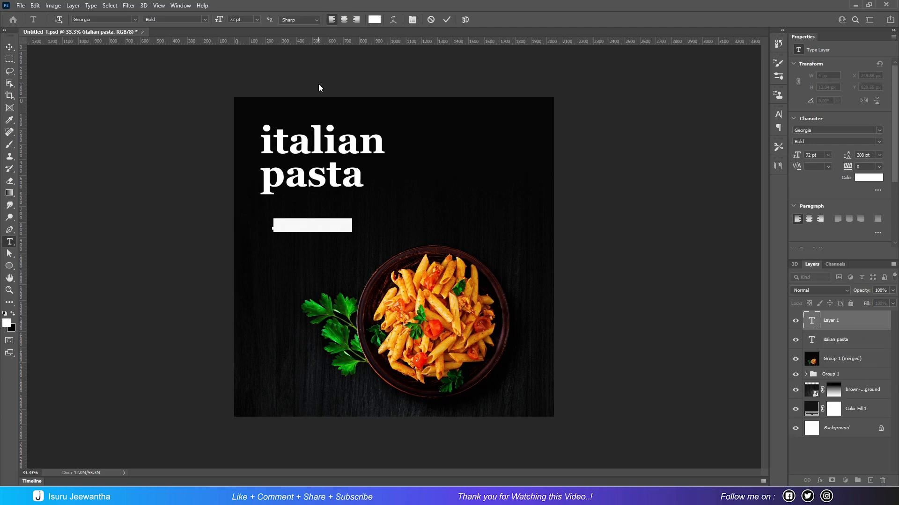
left_click(205, 19)
left_click(178, 26)
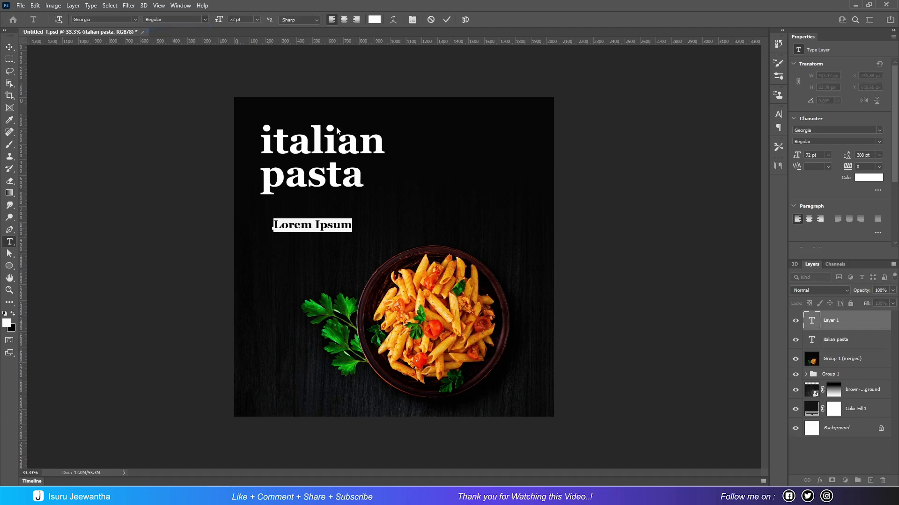
key("ctrl+v")
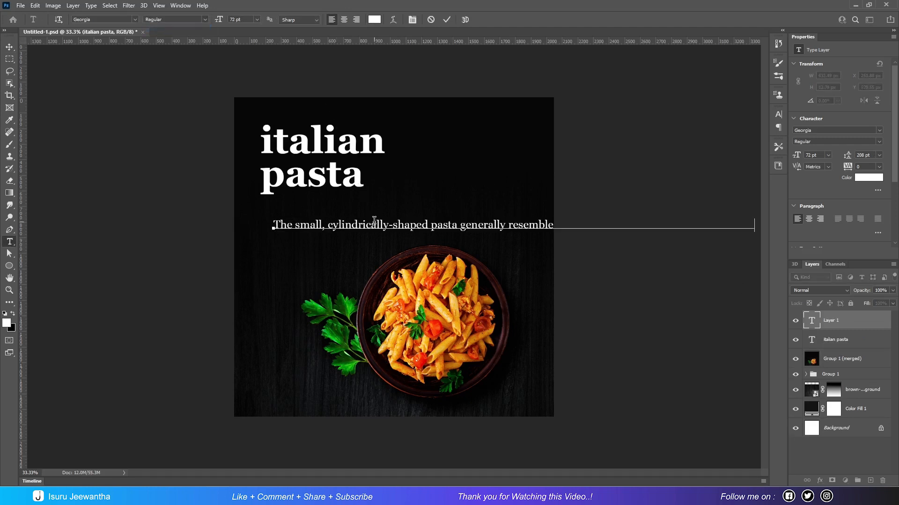
Set the font size of the whole description line to 30 pt.
key("ctrl+a")
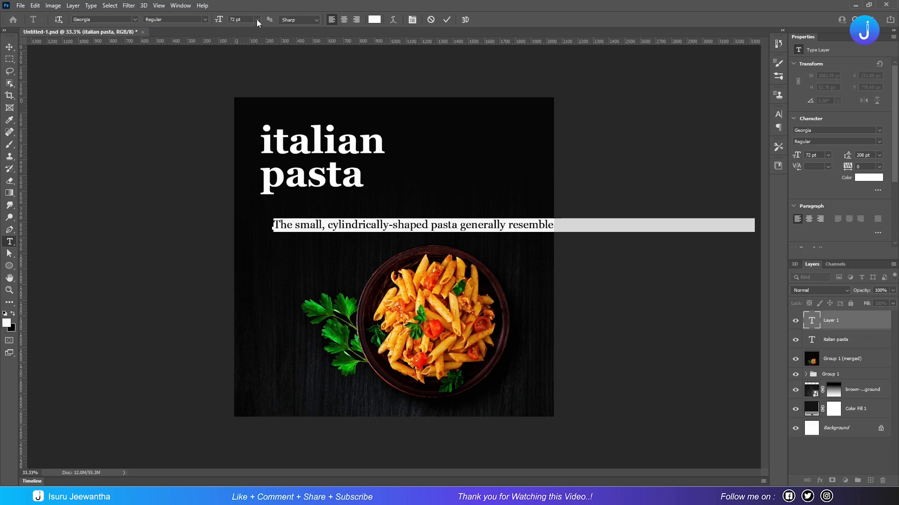
left_click(257, 19)
left_click(251, 110)
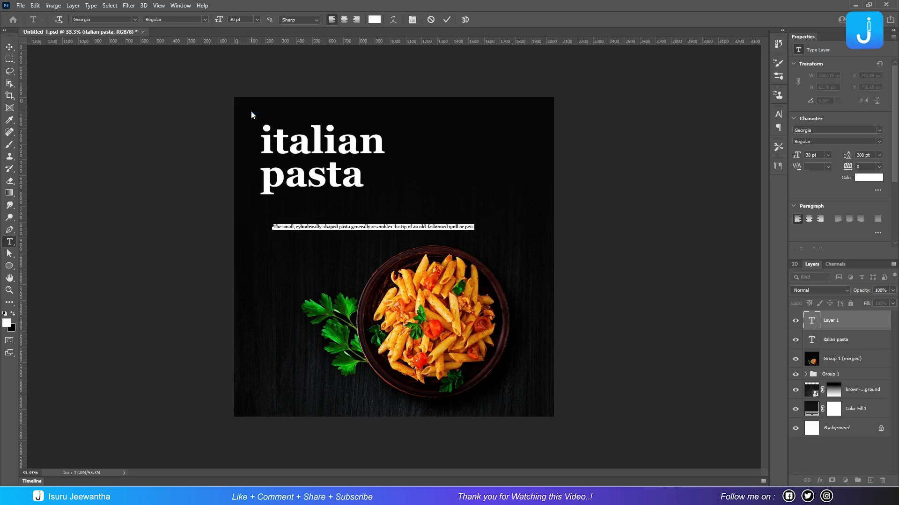
Set the font size of the description line to 36 pt.
left_click(256, 19)
left_click(256, 116)
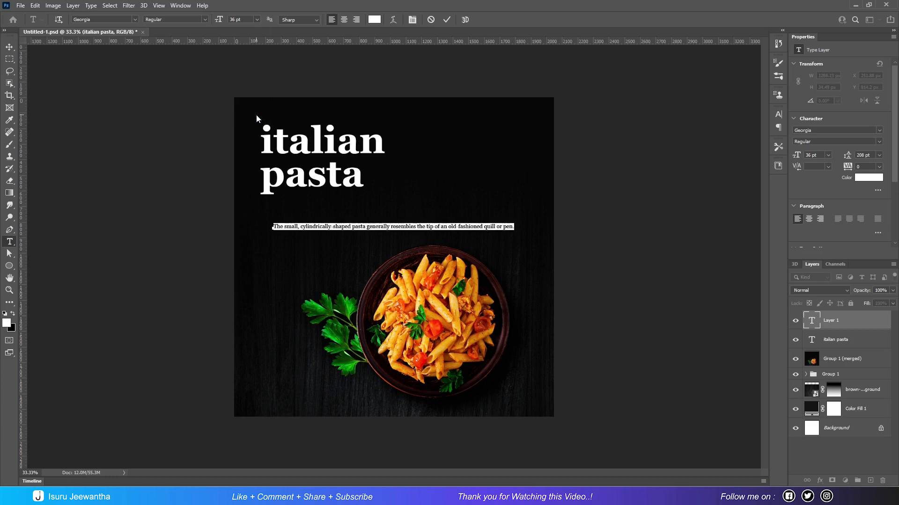
left_click(446, 19)
left_click(10, 47)
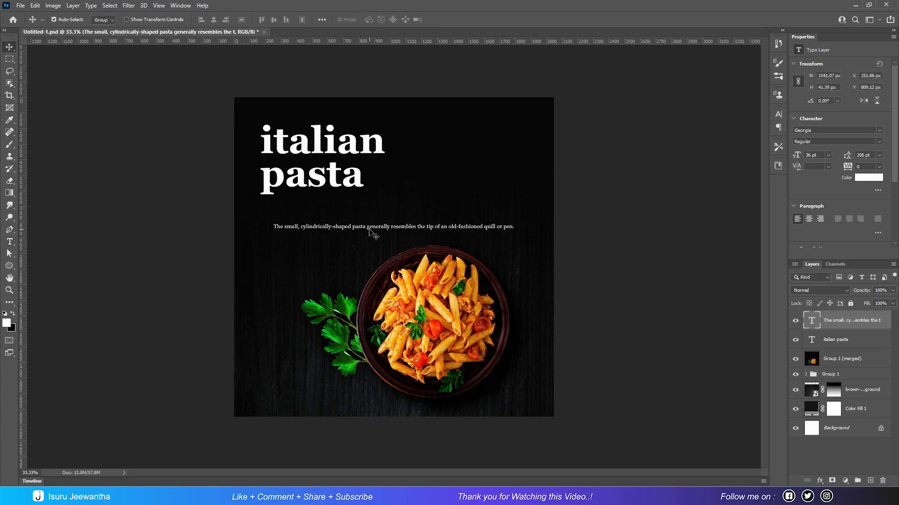
Move the description line up under the title, aligned with its left edge near X 168 px, Y 707 px.
key("ctrl+t")
left_click_drag(369, 228, 355, 213)
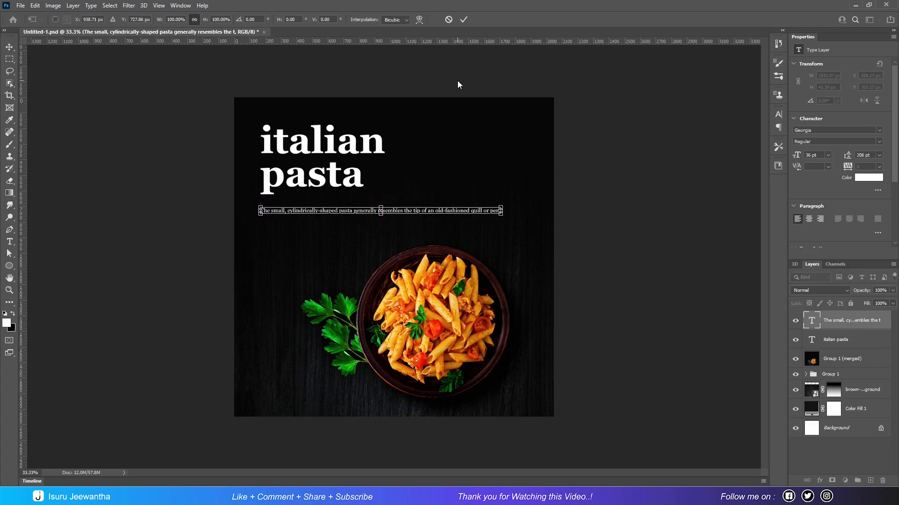
left_click(464, 20)
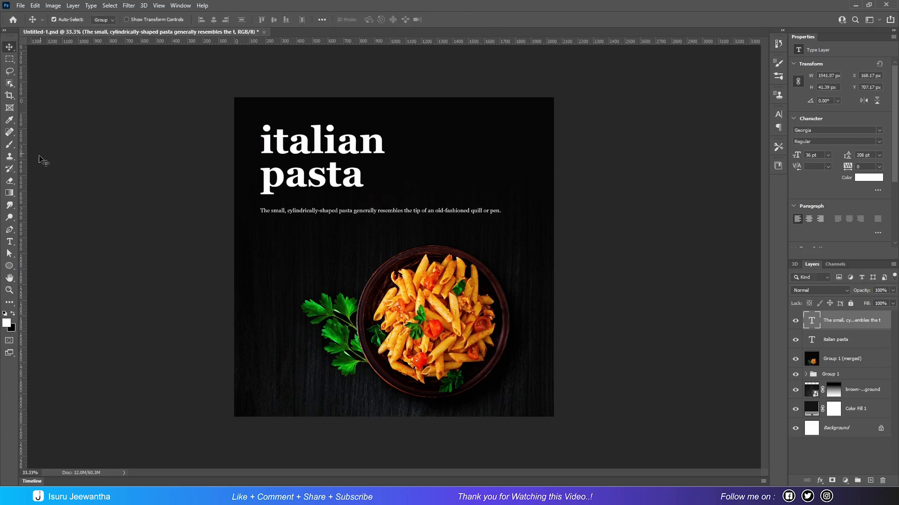
Break the description into two lines after the word "generally".
left_click(10, 242)
left_click(379, 210)
key("Return")
left_click(448, 19)
left_click(9, 47)
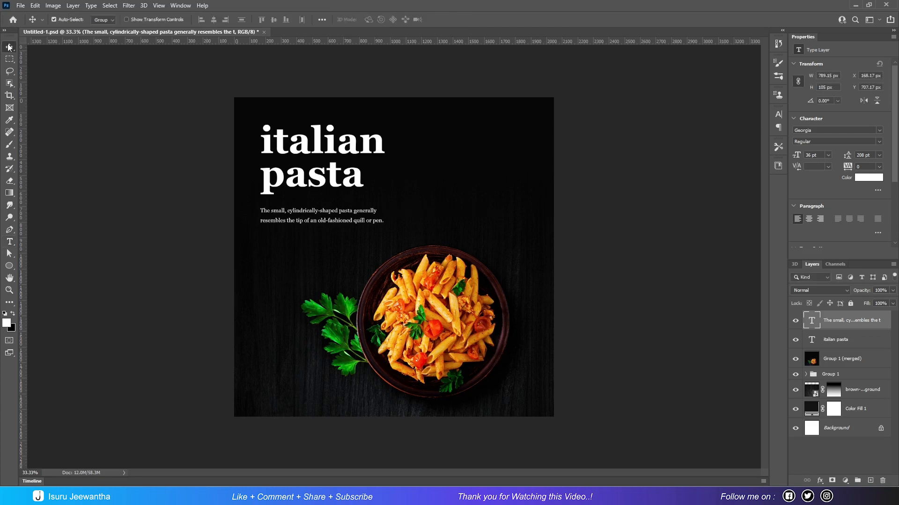
left_click(9, 242)
left_click_drag(260, 210, 384, 221)
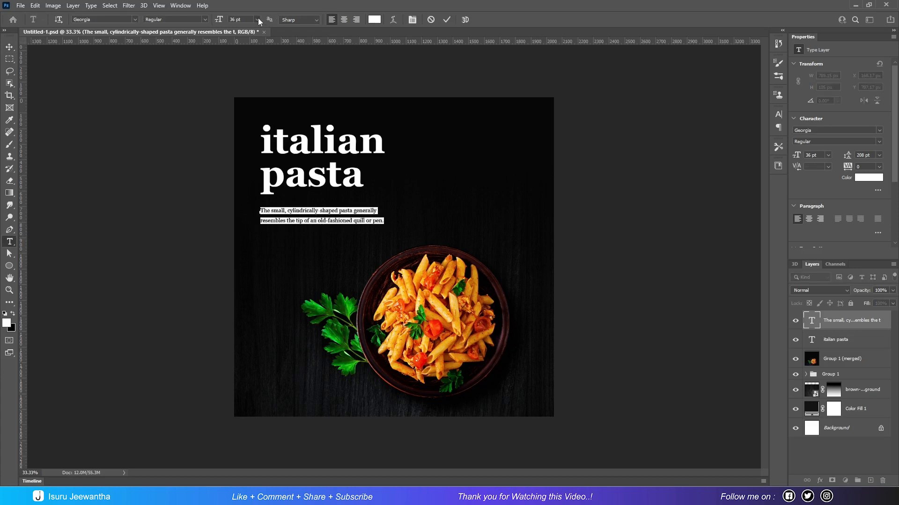
left_click(257, 19)
left_click(249, 125)
key("ctrl+z")
left_click(447, 19)
Scale the description text block up proportionally to a font size of about 45 pt.
key("v")
key("ctrl+t")
left_click_drag(383, 215, 414, 215)
left_click(463, 19)
Remove the existing line break and rebreak the description into three lines, after "pasta" and after "an".
left_click(10, 242)
left_click(261, 222)
key("BackSpace")
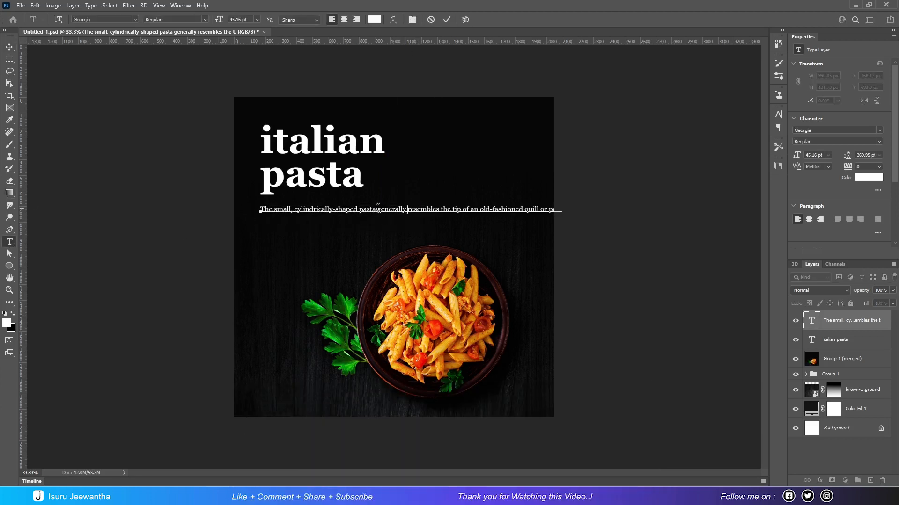
left_click(378, 209)
key("Return")
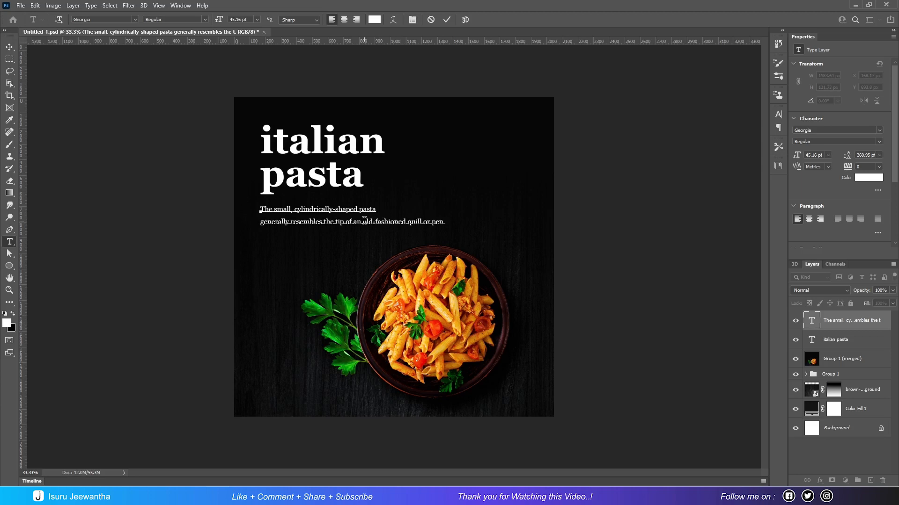
left_click(364, 221)
key("Return")
left_click(447, 19)
key("v")
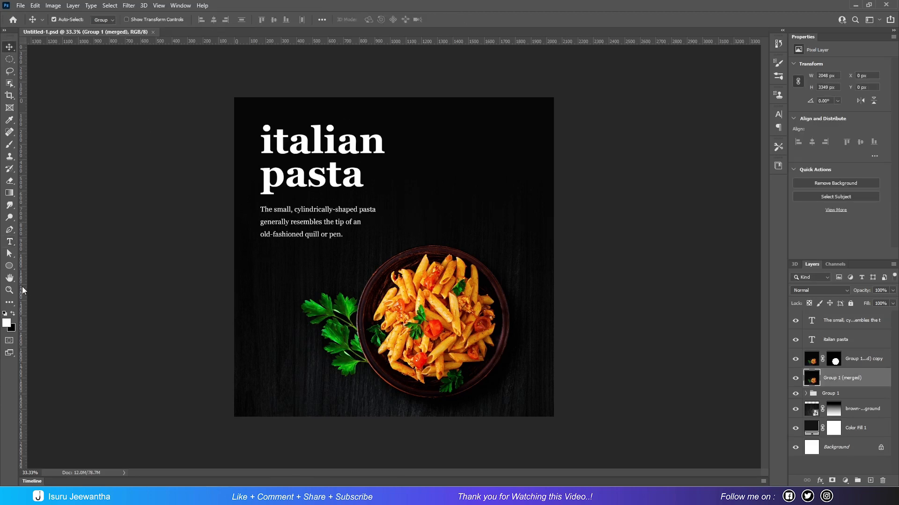
Draw a tall rectangle shape about 484 × 1039 px beside the description, extending down behind the plate.
right_click(9, 267)
left_click(28, 265)
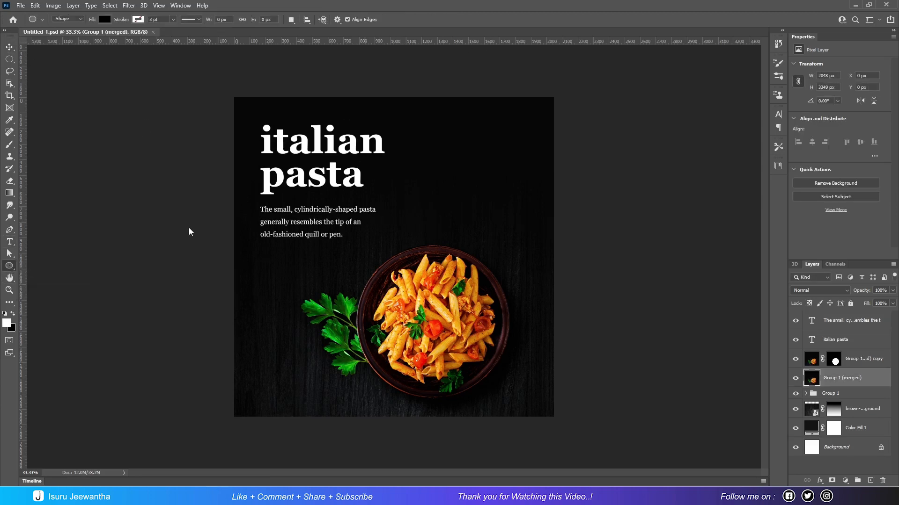
left_click_drag(427, 168, 502, 329)
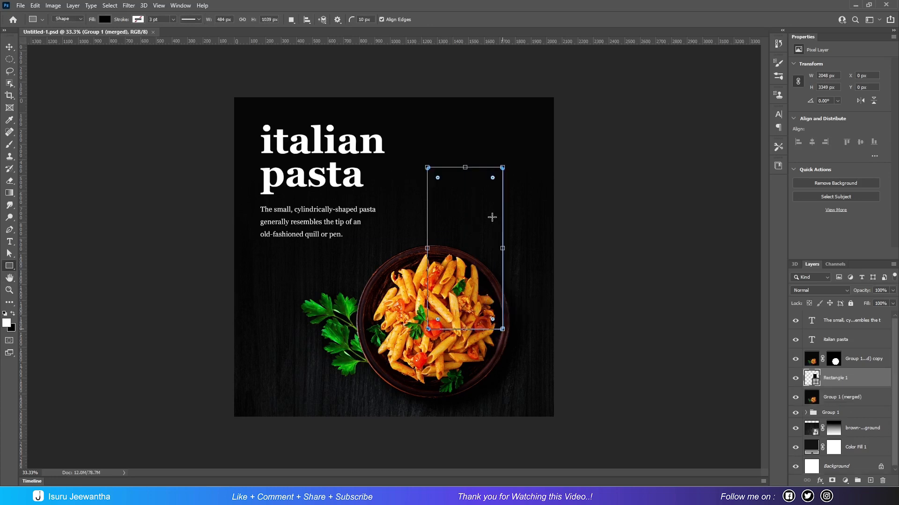
Give the rectangle no fill and a white 7 pt stroke.
left_click(105, 20)
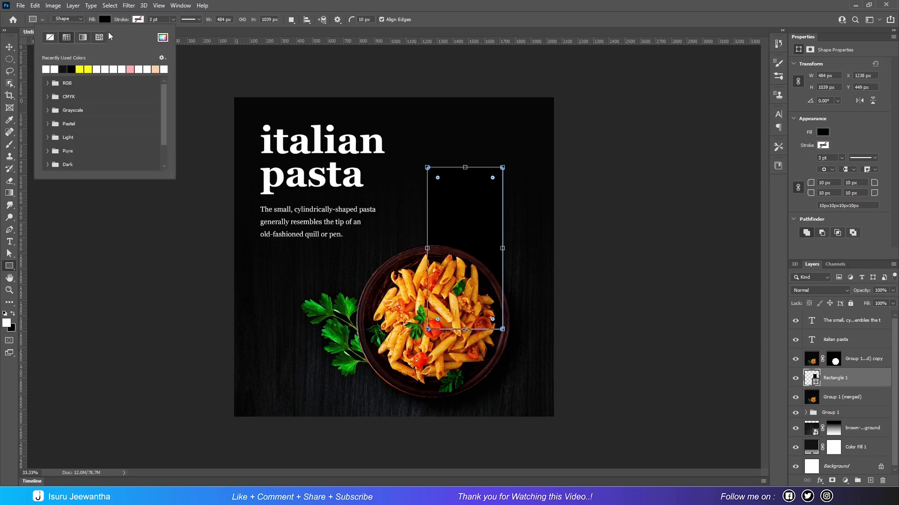
left_click(50, 38)
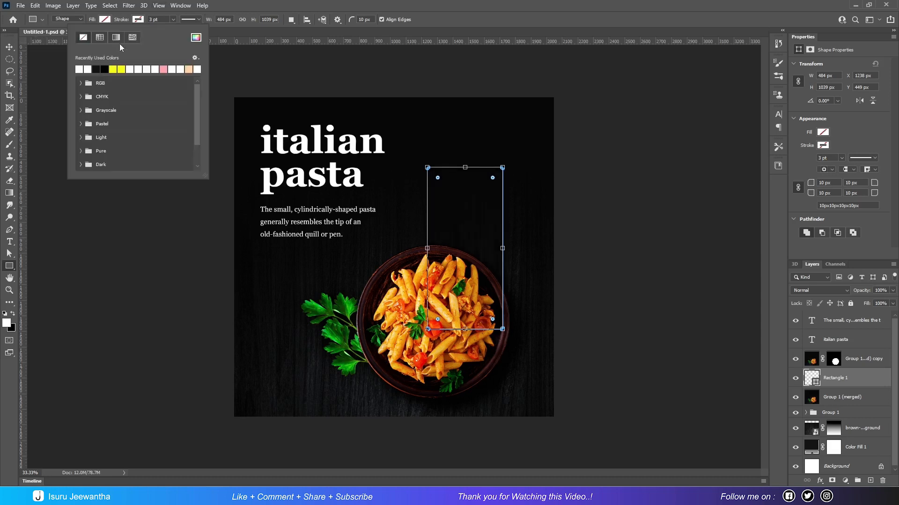
left_click(224, 6)
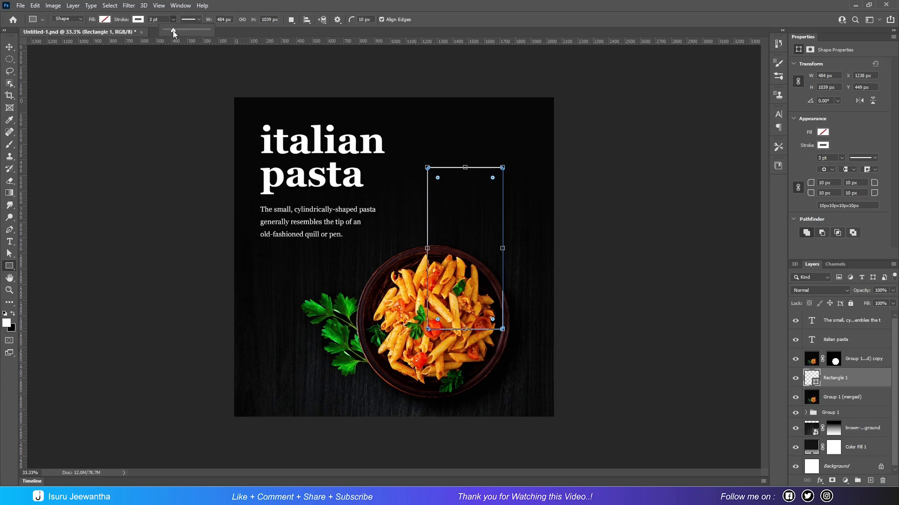
left_click_drag(173, 29, 142, 20)
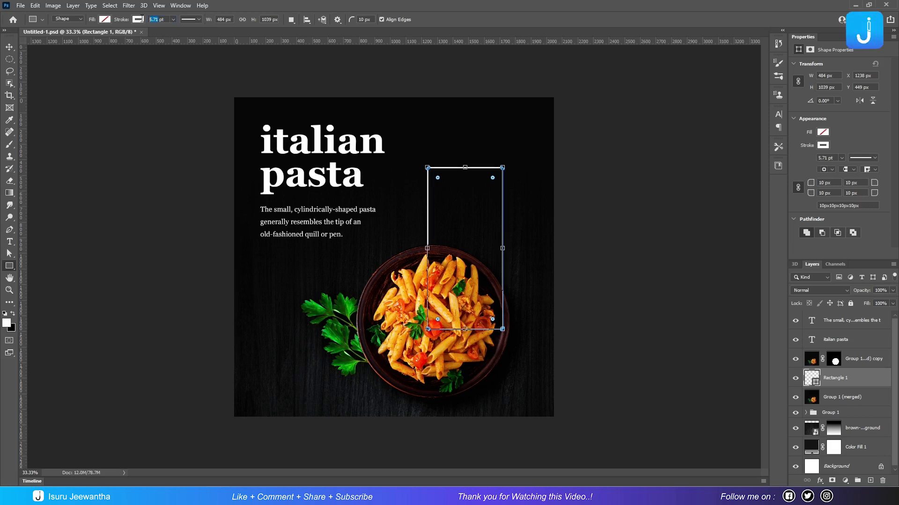
type("7")
key("Return")
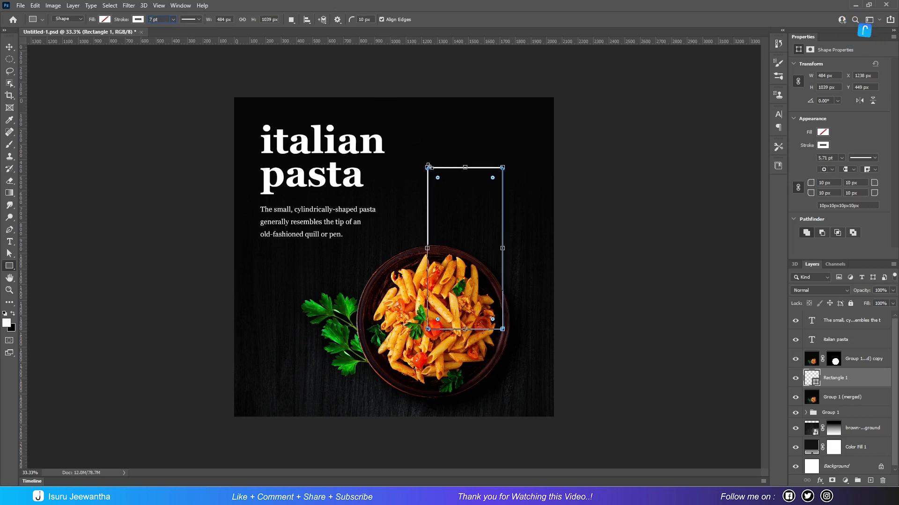
Round all four corners of the rectangle to a radius of about 111 px.
mouse_move(438, 179)
left_mouse_down()
mouse_move(452, 197)
mouse_move(437, 188)
left_mouse_up()
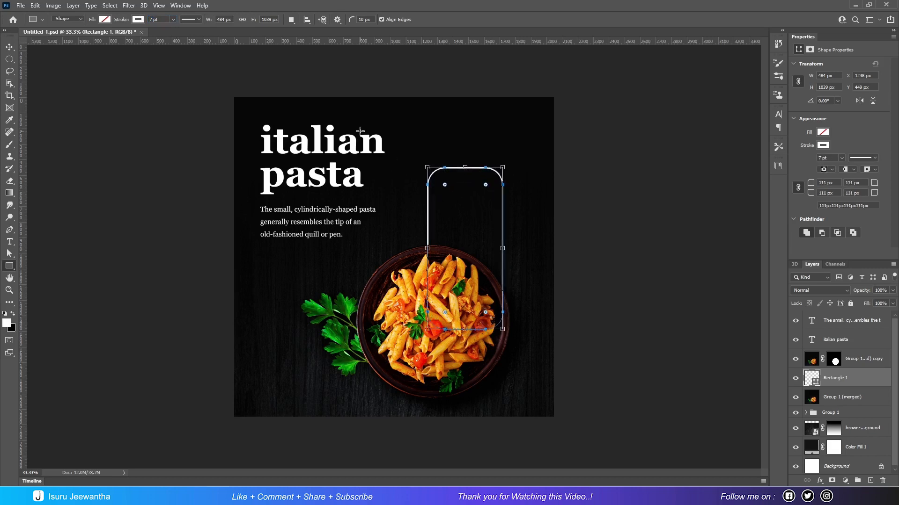
left_click(9, 47)
left_click(194, 185)
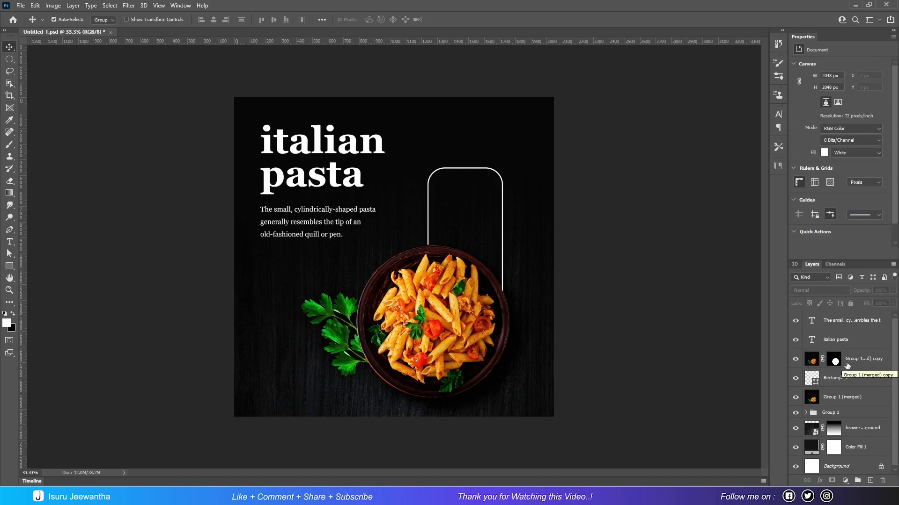
Above all other layers, add the two-line text "20% / OFF" in Arial Regular inside the rounded frame.
left_click(847, 325)
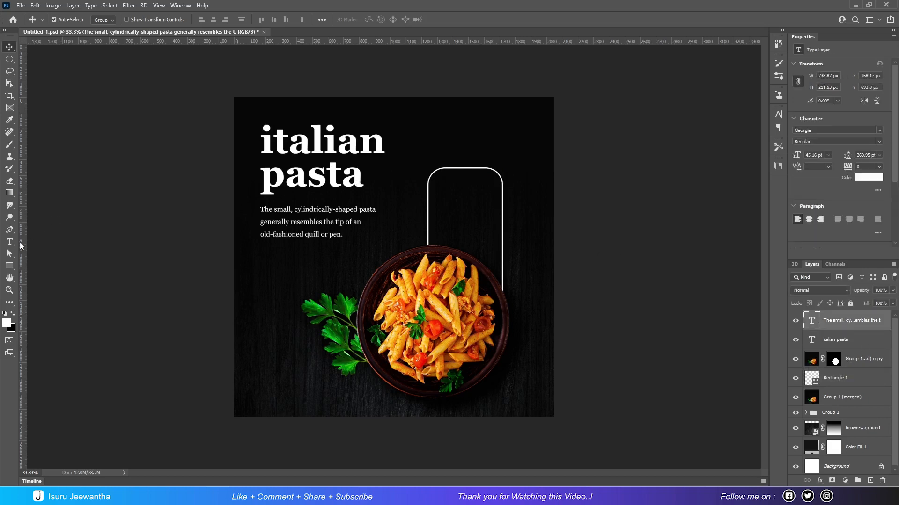
left_click(9, 241)
left_click(447, 195)
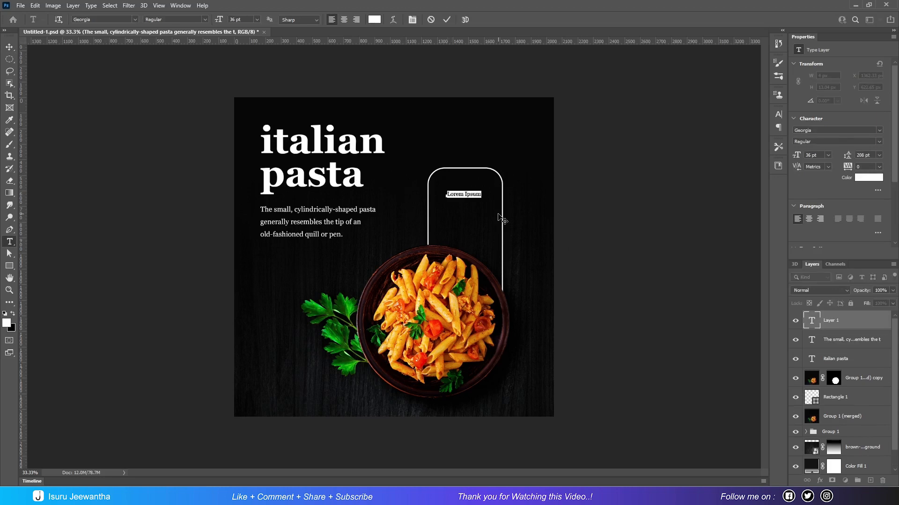
type("arial")
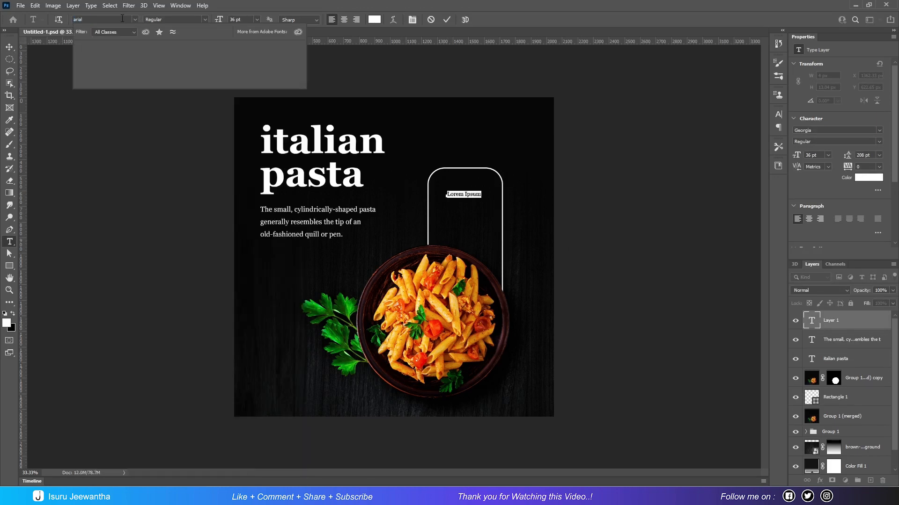
left_click(114, 48)
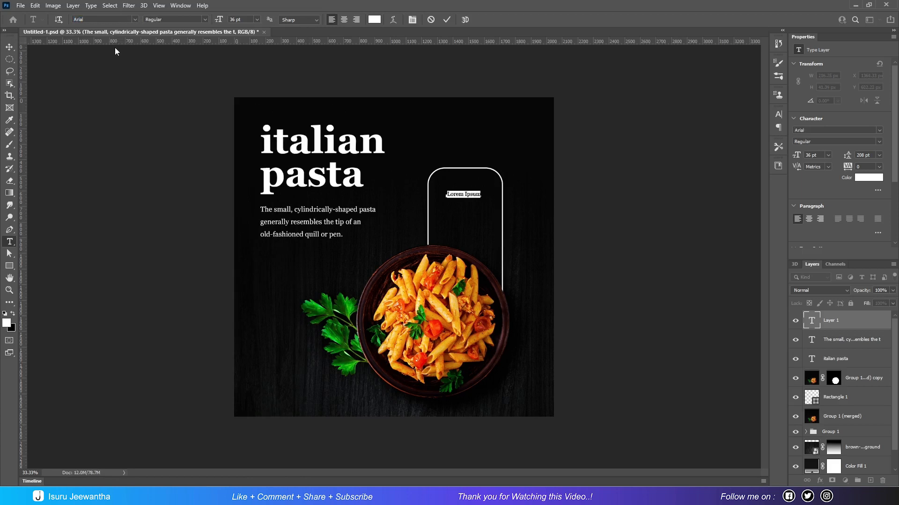
type("20% ")
type("OFF")
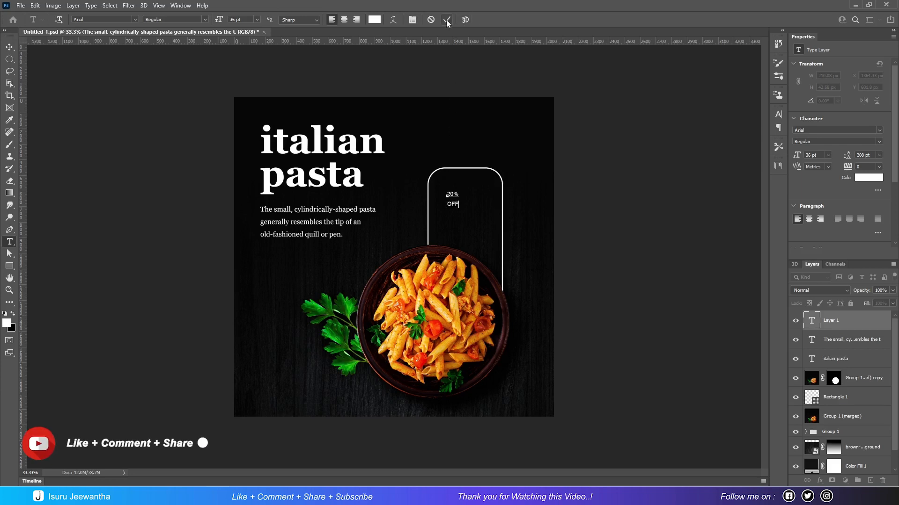
Center-align the "20% OFF" text and set its font size to 72 pt.
key("ctrl+a")
left_click(347, 16)
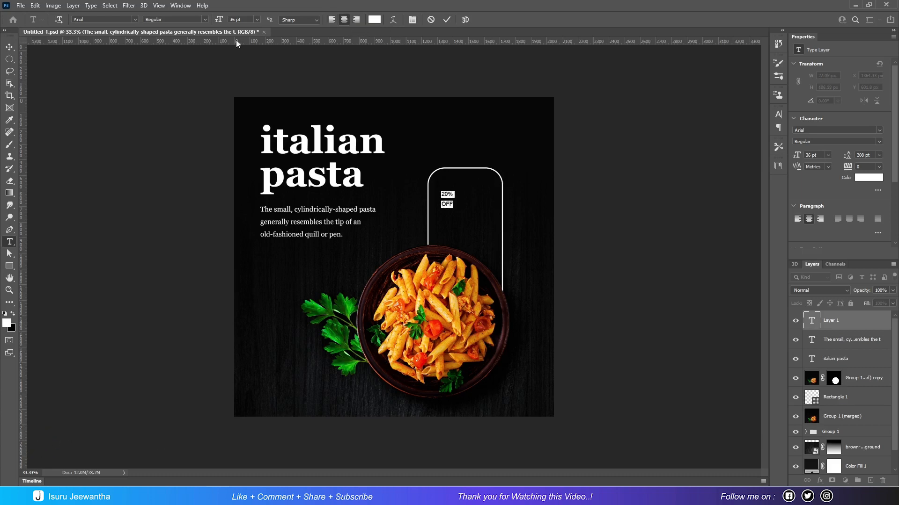
left_click(448, 197)
key("ctrl+a")
left_click(257, 20)
left_click(249, 143)
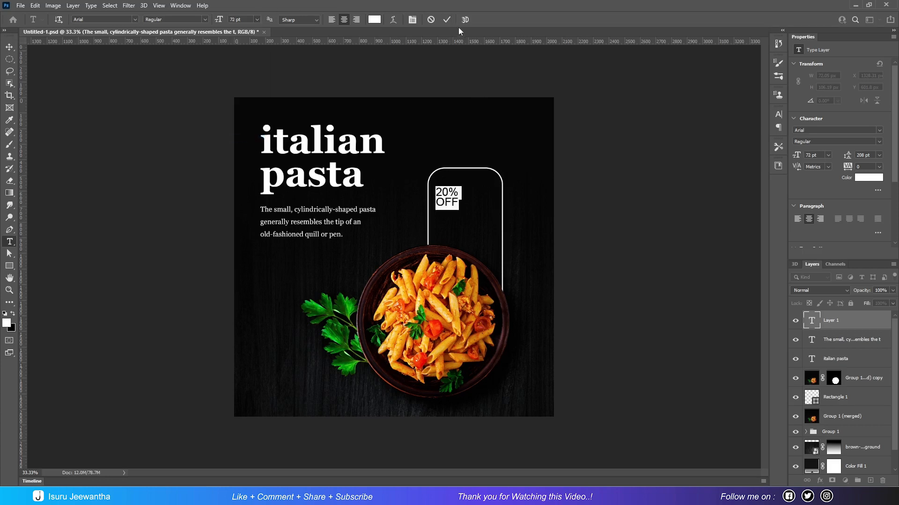
left_click(447, 20)
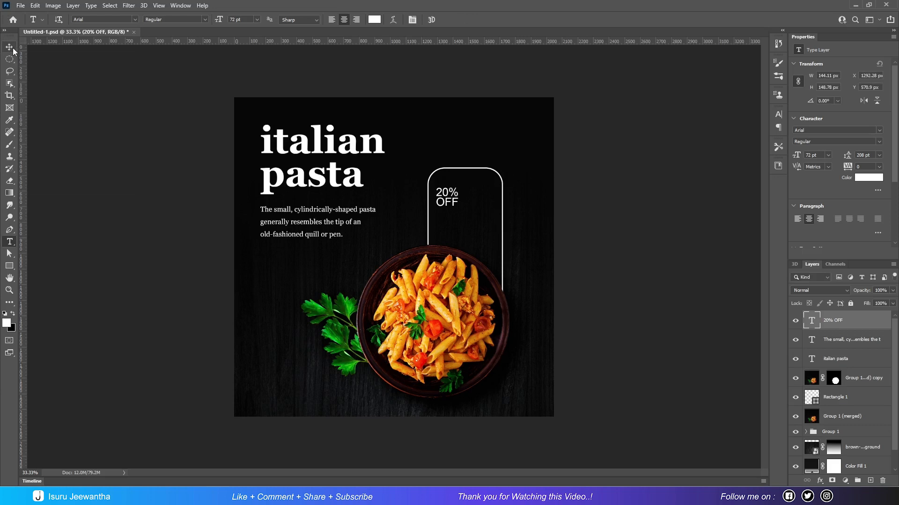
Scale the "20% OFF" text to about 219% and center it in the frame near X 1480 px, Y 741 px.
key("v")
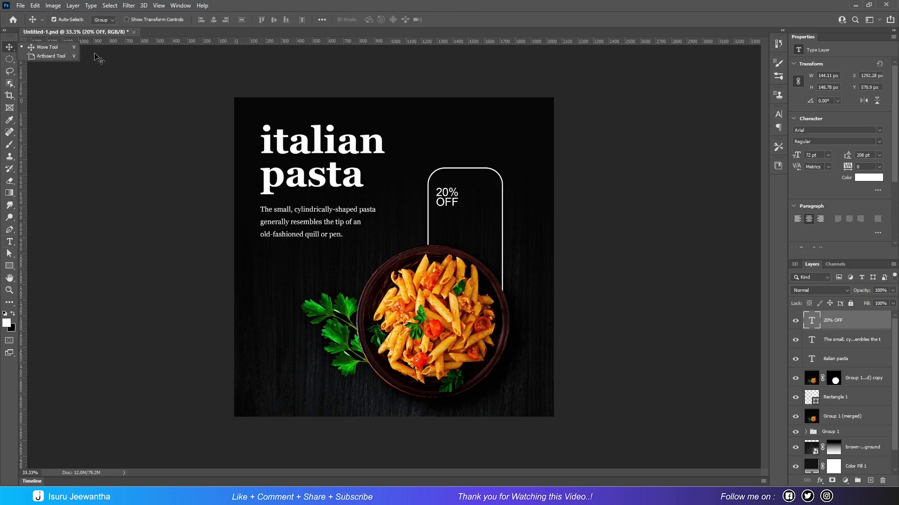
key("ctrl")
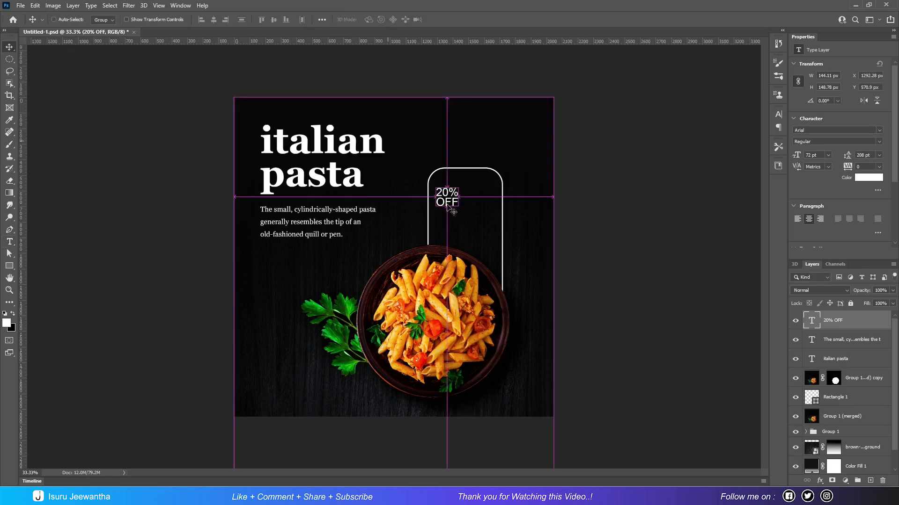
key("ctrl+t")
left_click_drag(447, 209, 464, 237)
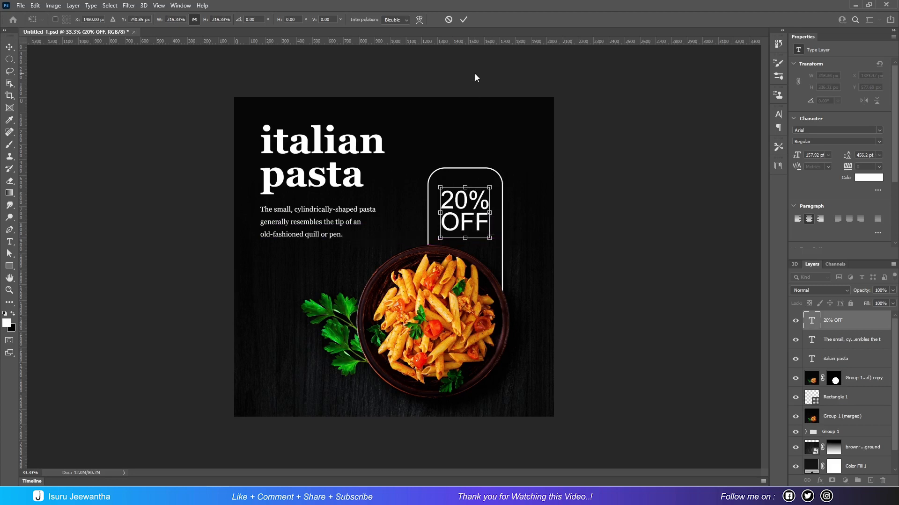
left_click(463, 20)
Move the "20% OFF" text down to about Y 617 px and the rounded frame down to Y 505 px.
left_click_drag(466, 202, 465, 208)
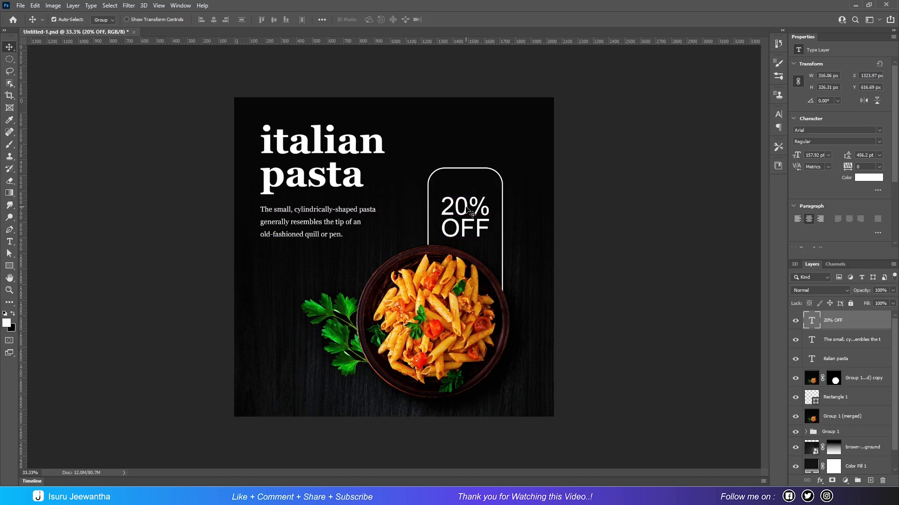
left_click(485, 170)
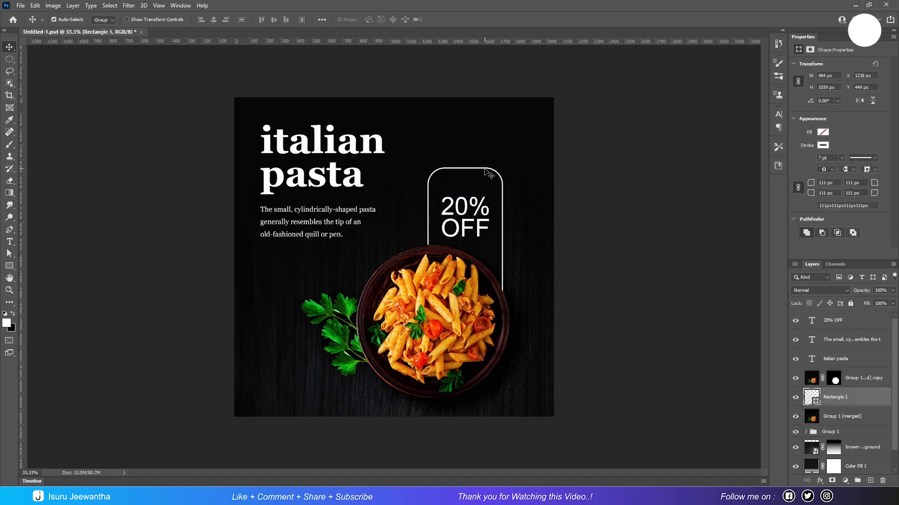
left_click_drag(485, 171, 485, 179)
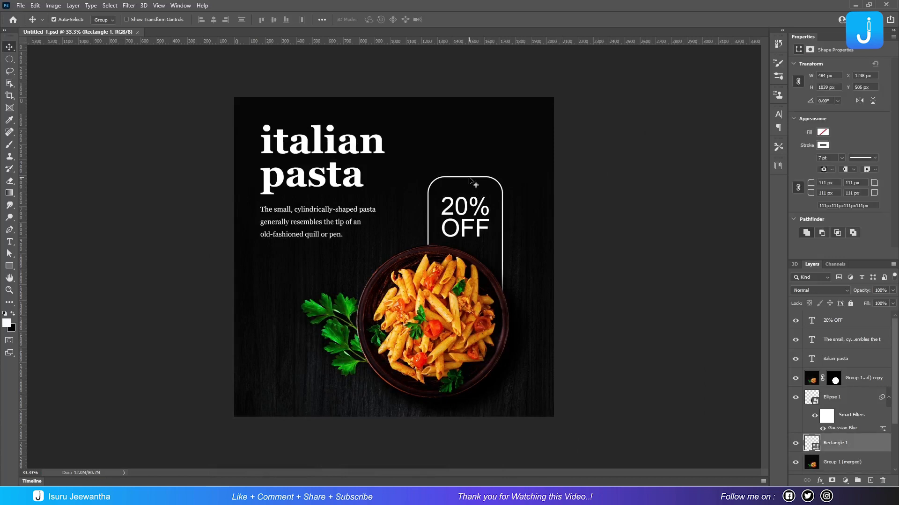
Scale the "20% OFF" text and the rounded frame together to about 86%, positioned near X 1482 px, Y 1024 px.
key("ctrl")
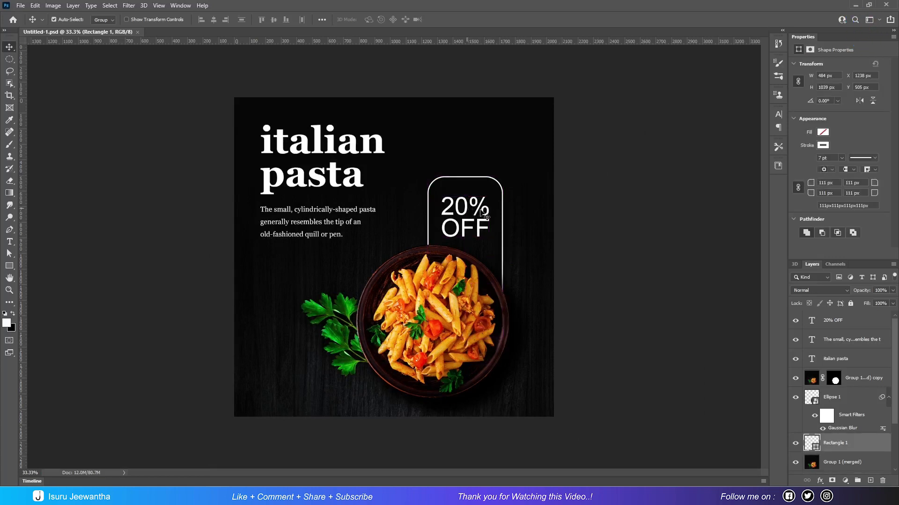
left_click(861, 326, "ctrl")
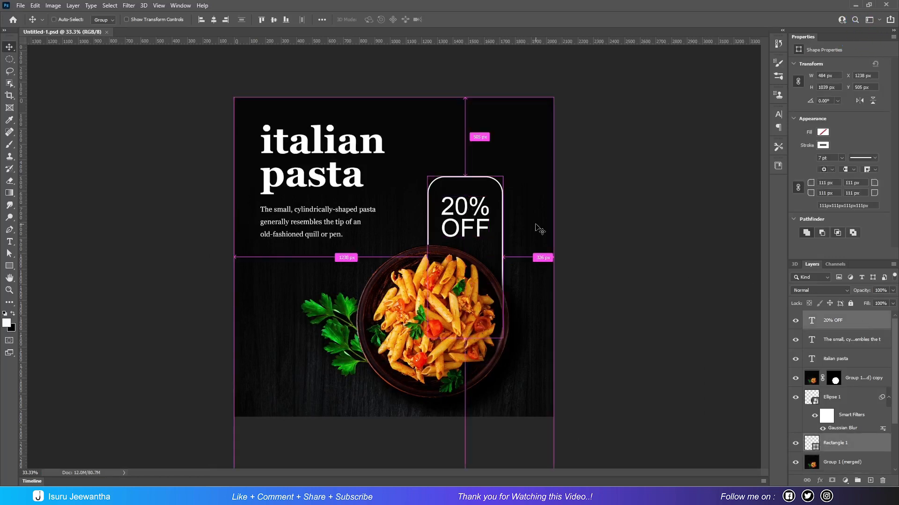
key("ctrl+t")
left_click_drag(502, 257, 496, 257)
left_click_drag(466, 217, 467, 214)
left_click_drag(467, 216, 471, 230)
left_click_drag(500, 258, 497, 257)
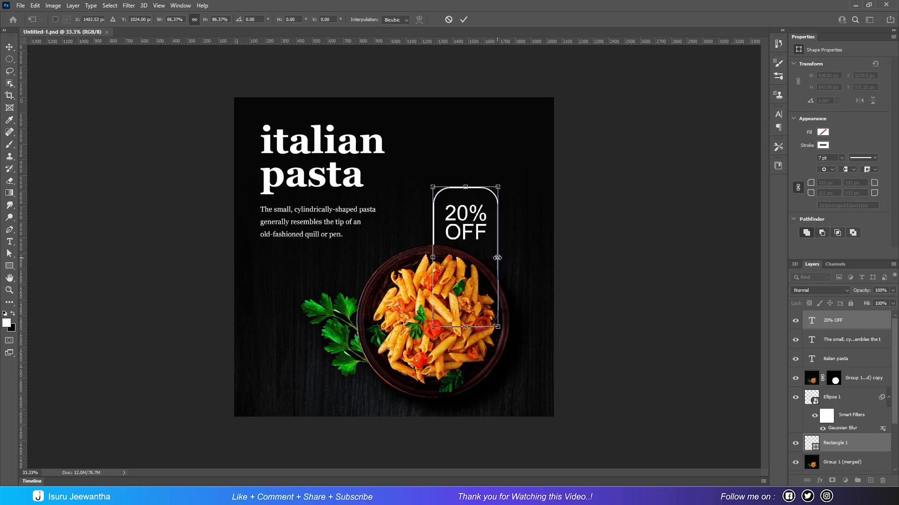
left_click(463, 19)
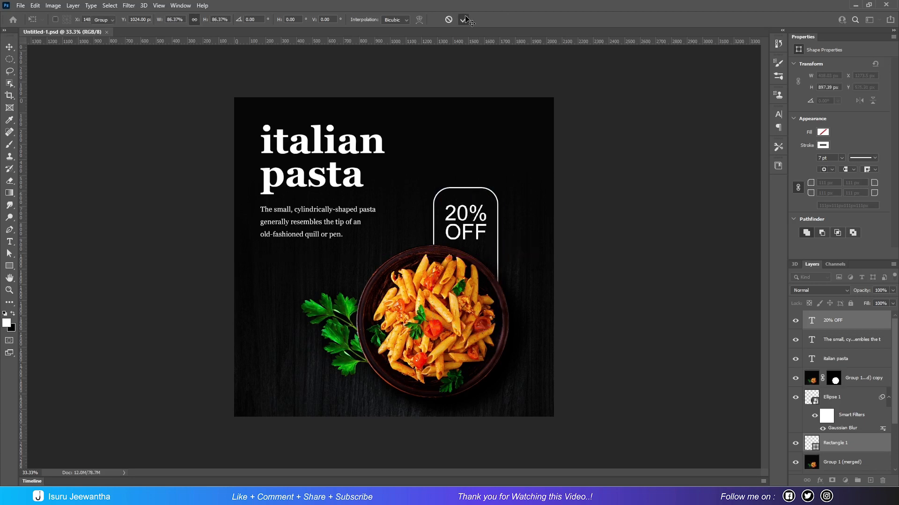
left_click(608, 255)
Above the "20% OFF" layer, draw a rectangle about 460 × 106 px under the description text and fill it white.
left_click(468, 217)
left_click(11, 266)
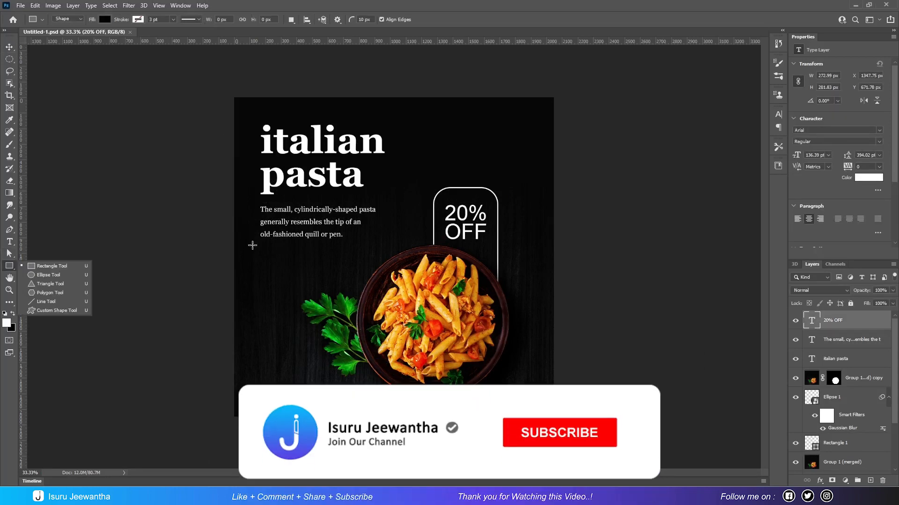
left_click_drag(260, 244, 331, 260)
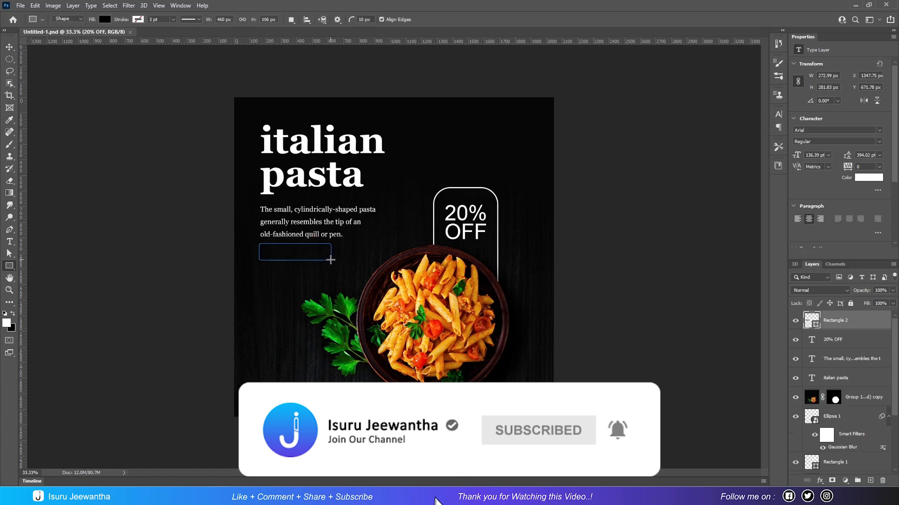
left_click(106, 21)
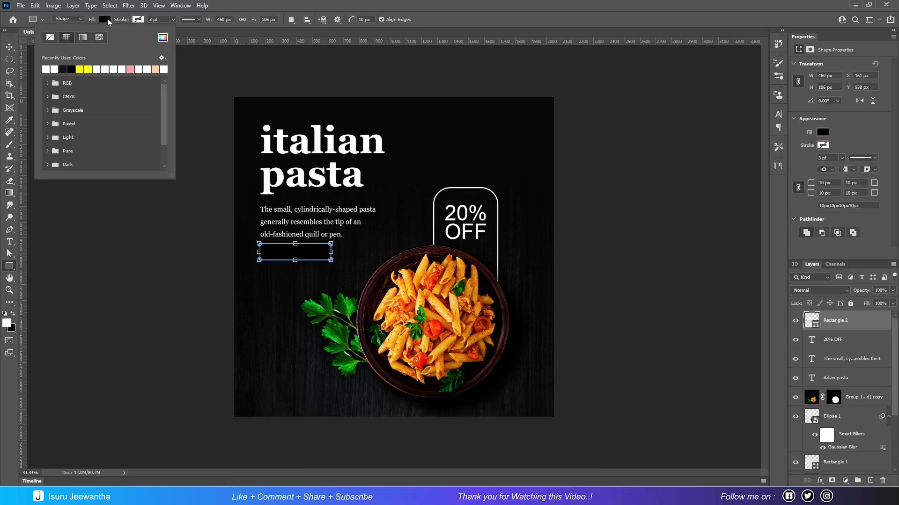
left_click(55, 69)
key("Return")
Round the white rectangle's corners to 30 px and align it with the description text at X 168 px, Y 945 px.
key("ctrl+plus")
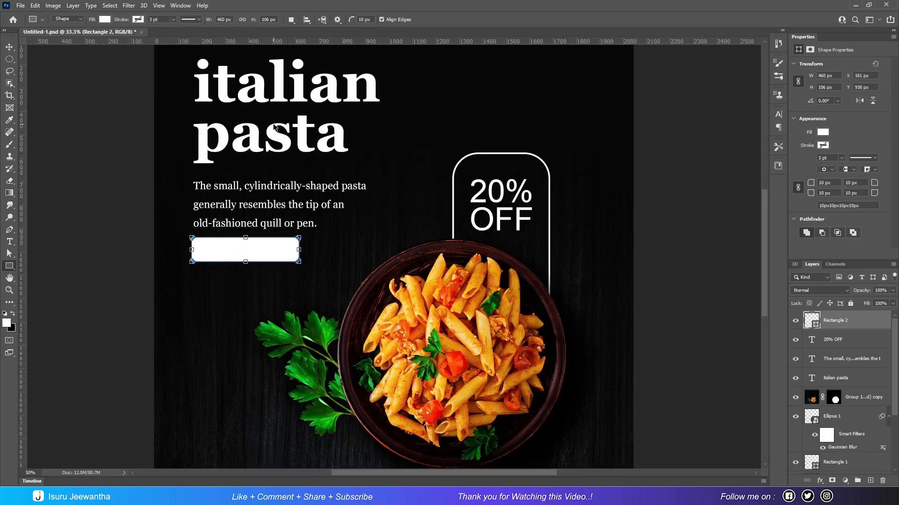
key("ctrl+plus")
scroll(253, 243, "right", 3)
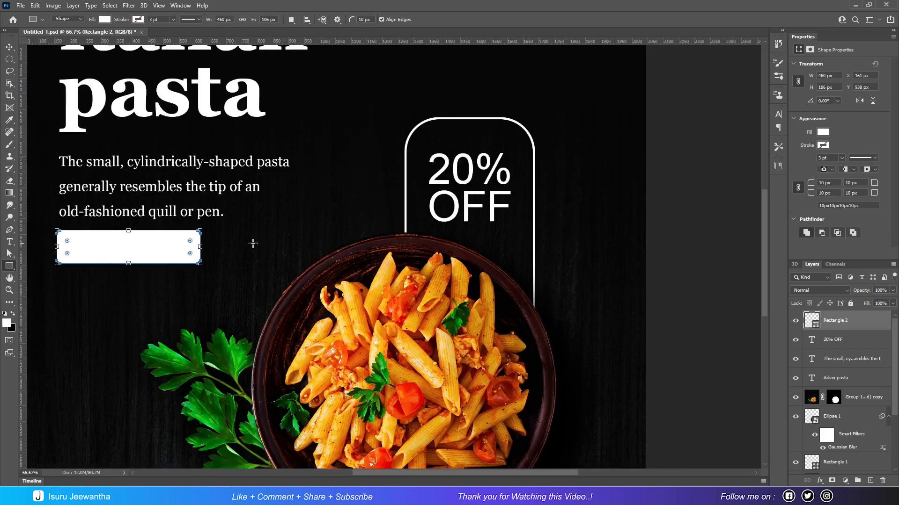
scroll(252, 243, "left", 4)
left_click_drag(158, 241, 205, 250)
left_click(9, 47)
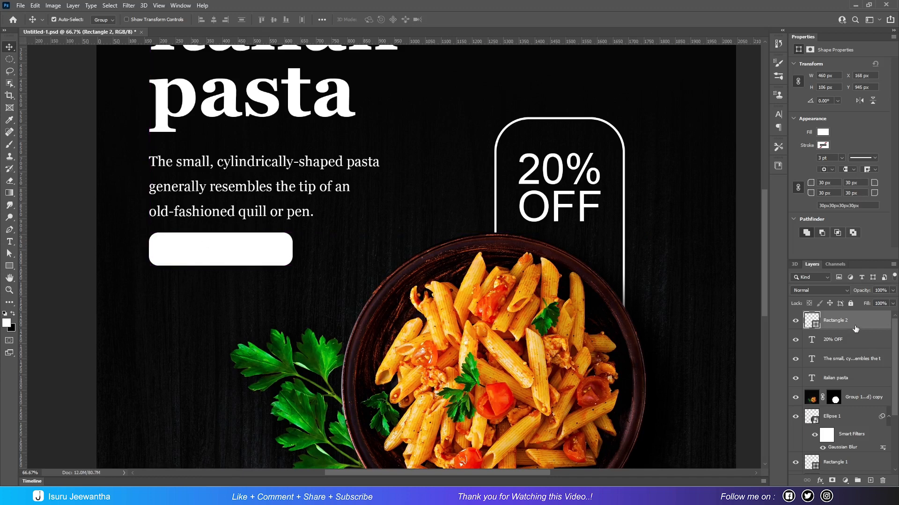
Add the text "ORDER NOW" inside the white rounded rectangle in near-black #060707, sampled from the dark background.
left_click(10, 241)
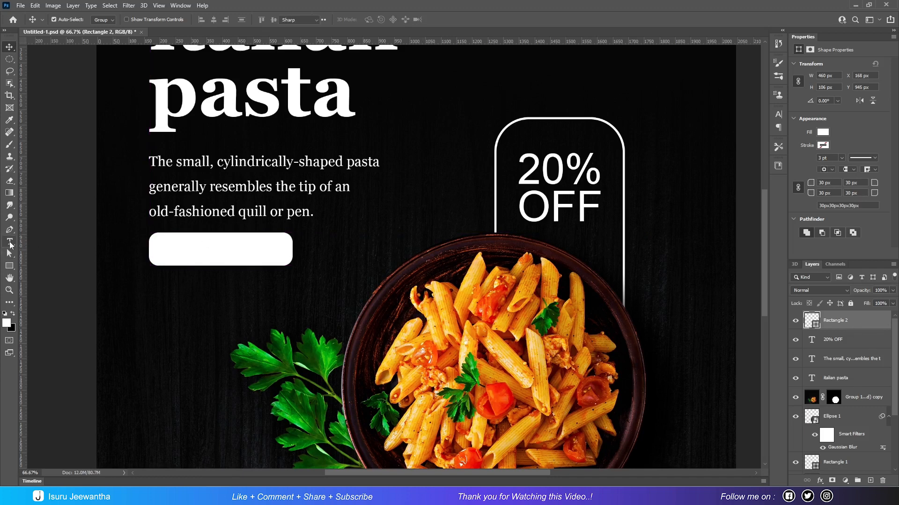
left_click(190, 250)
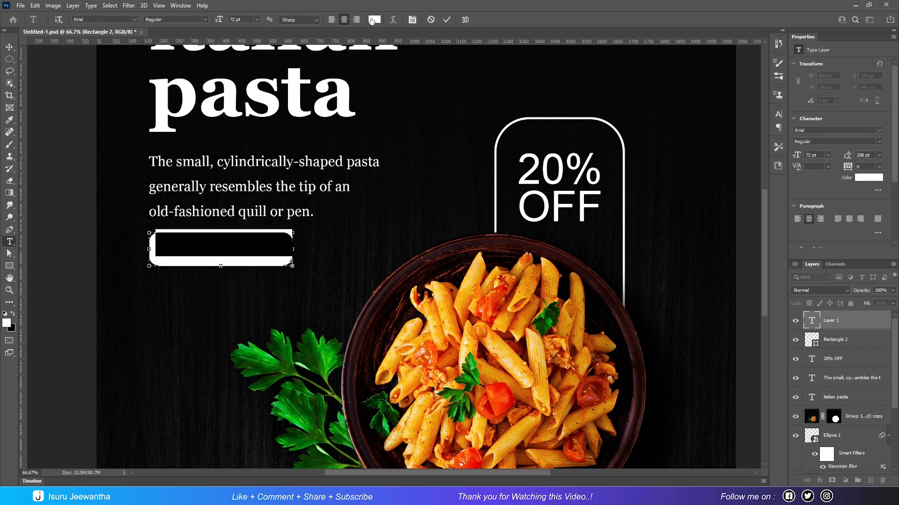
left_click(374, 19)
left_click(587, 361)
left_click_drag(587, 361, 577, 366)
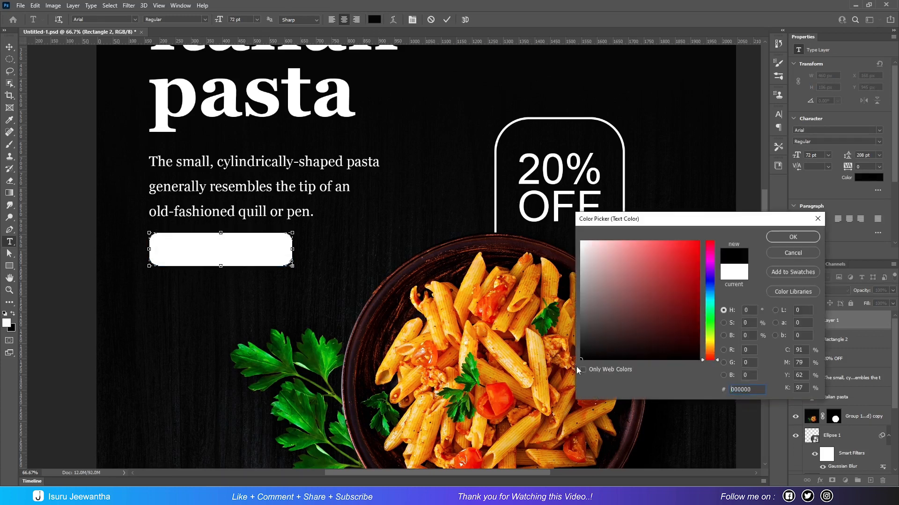
left_click(462, 82)
left_click(682, 62)
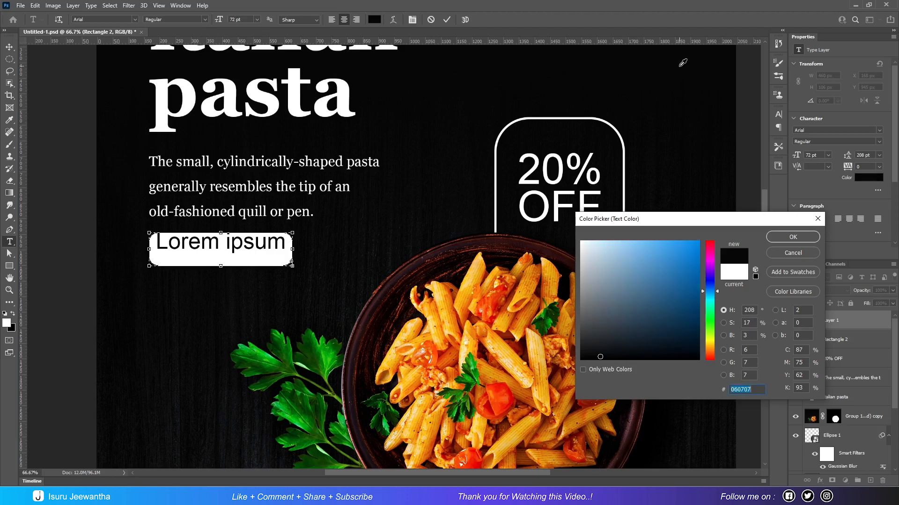
left_click(790, 238)
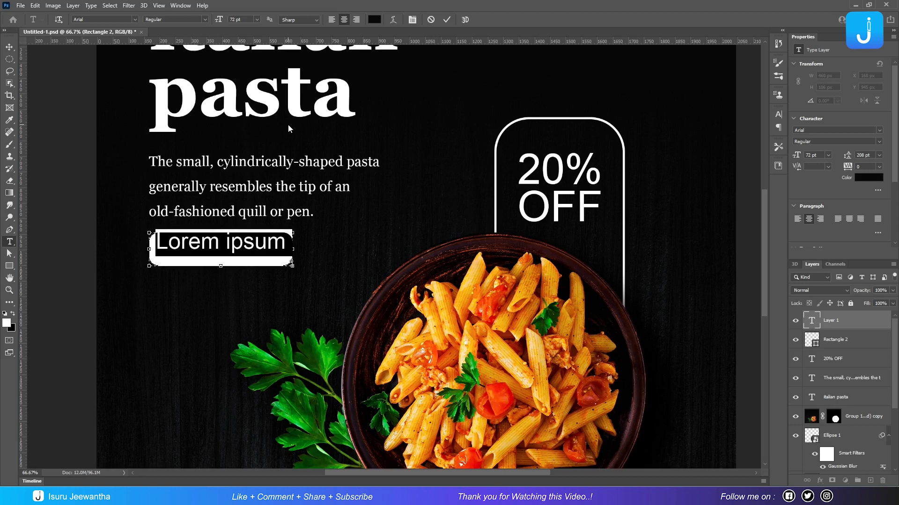
type("ORDER ")
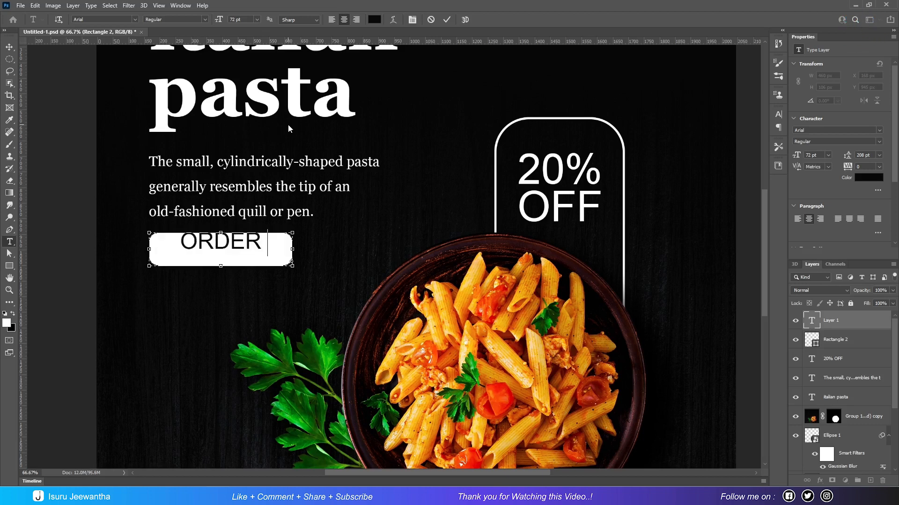
type("N")
key("BackSpace")
key("ctrl+a")
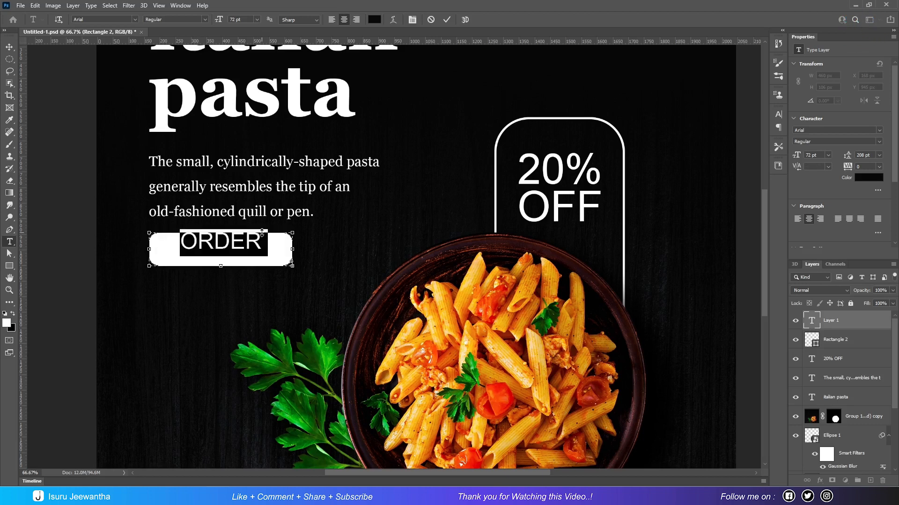
Set the "ORDER NOW" text to 48 pt and move it down to about Y 969 px within the white button.
left_click(256, 20)
left_click(254, 90)
left_click(257, 19)
left_click(261, 110)
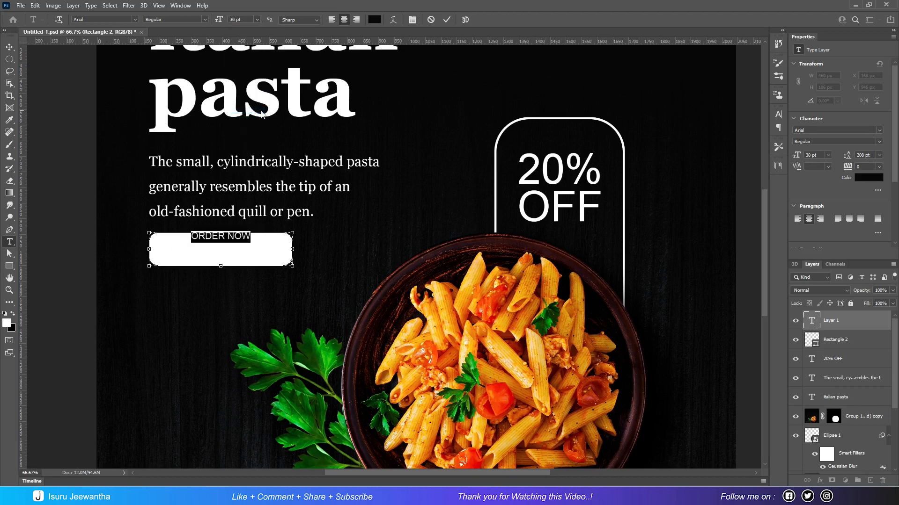
left_click(257, 20)
left_click(247, 125)
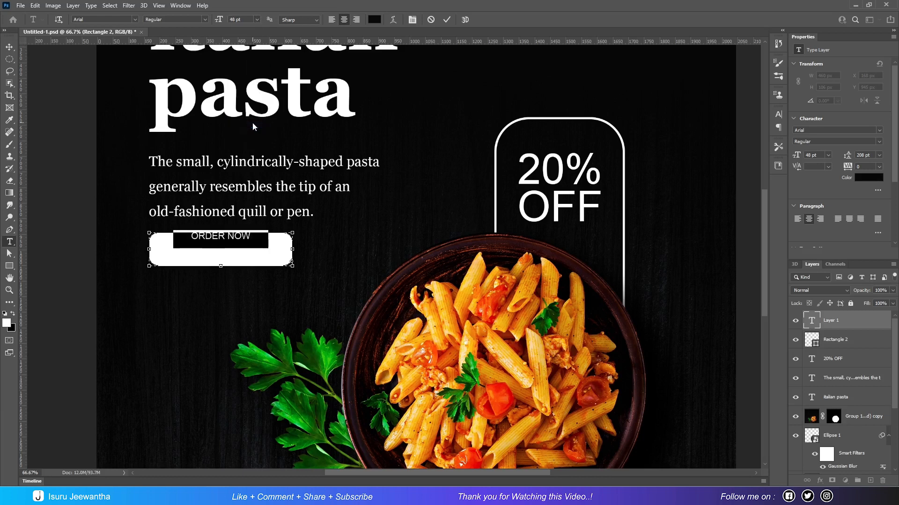
left_click(9, 47)
left_click_drag(224, 243, 225, 254)
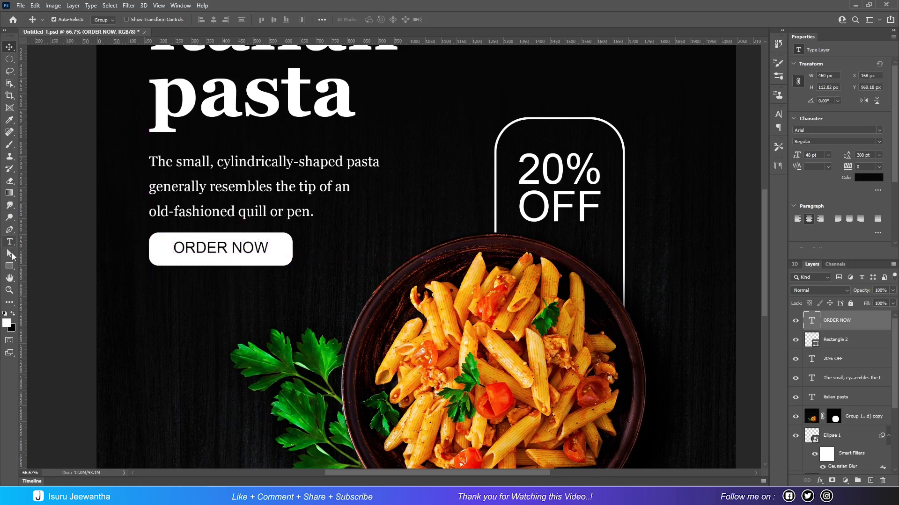
Change the font style of the "ORDER NOW" text to Bold.
left_click(9, 242)
left_click(235, 255)
left_click(231, 248)
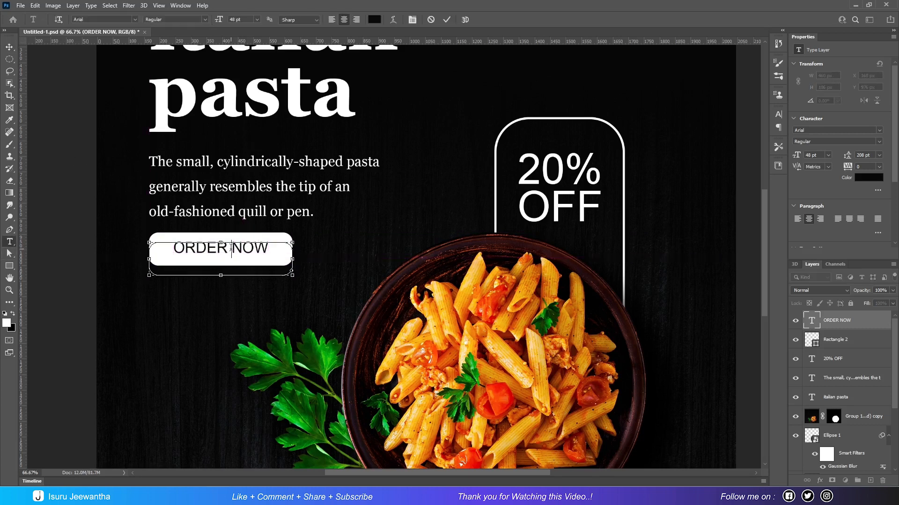
key("ctrl+a")
left_click(206, 21)
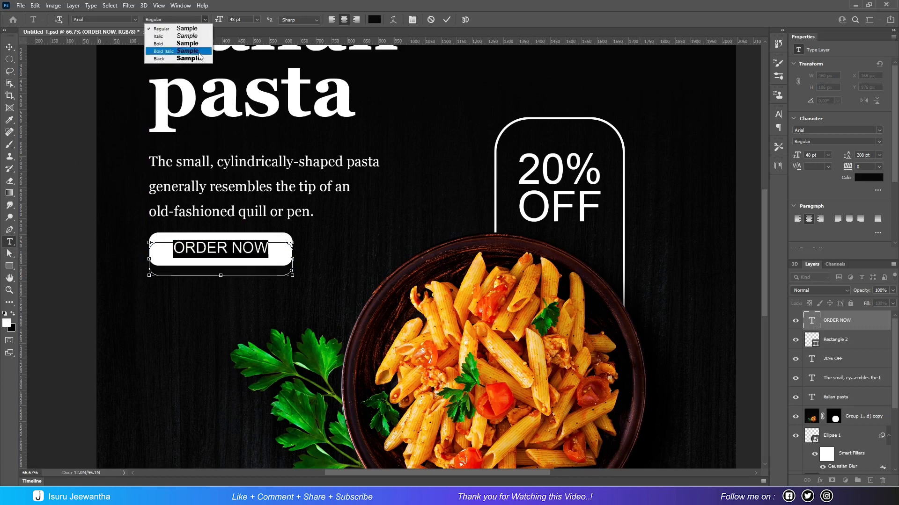
left_click(196, 49)
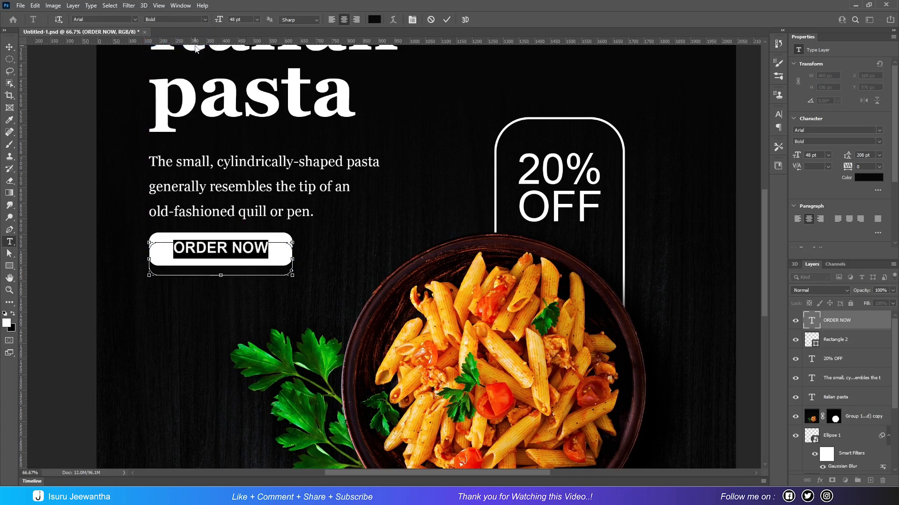
left_click(448, 19)
Nudge the "ORDER NOW" text down by 3 px within the white button.
key("v")
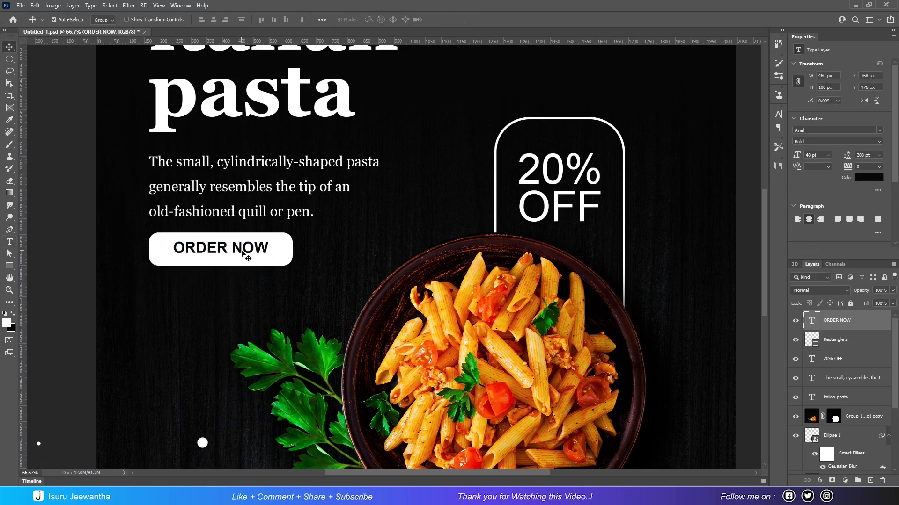
key("Down")
key("Down")
key("Down")
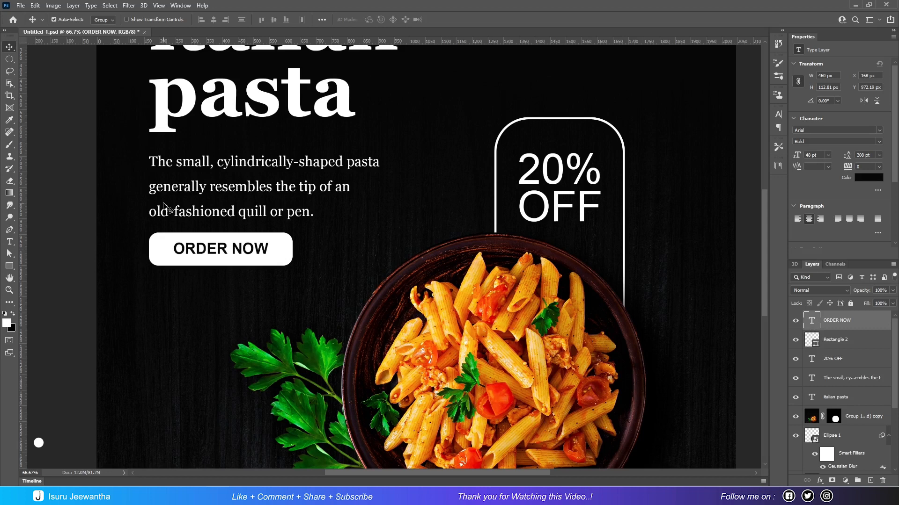
Start a new text line below the "ORDER NOW" button in white Arial Regular.
key("t")
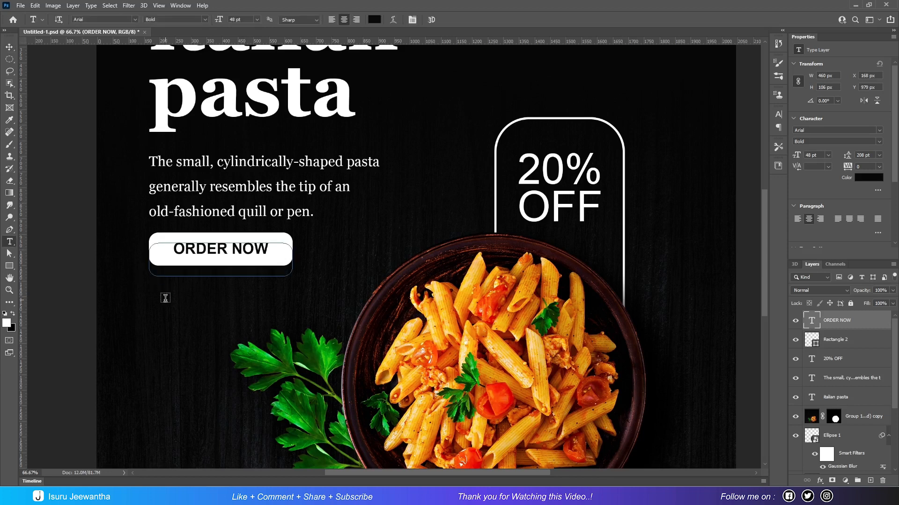
left_click(165, 298)
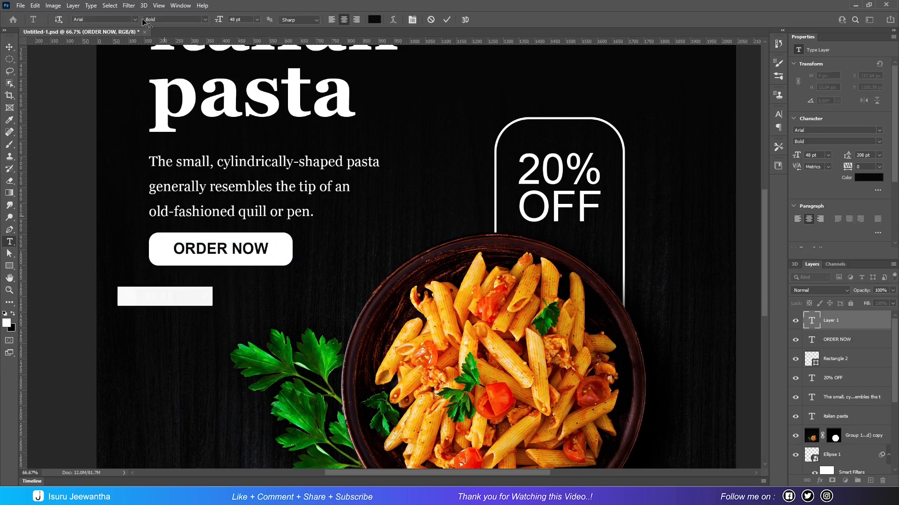
left_click(205, 19)
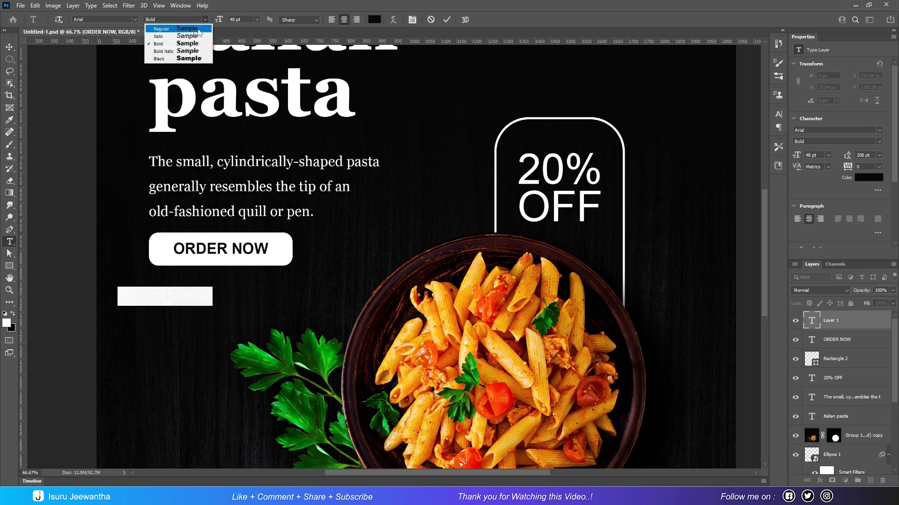
left_click(187, 29)
left_click(378, 20)
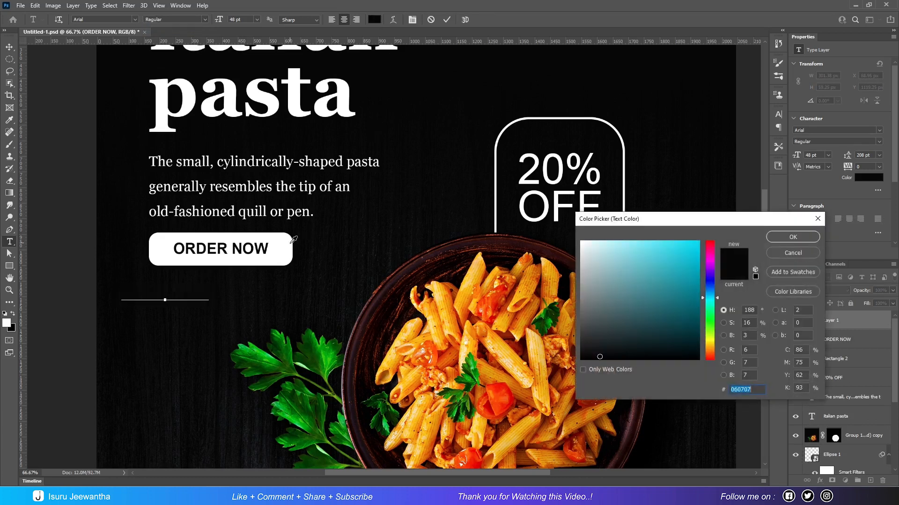
left_click(581, 242)
left_click(782, 237)
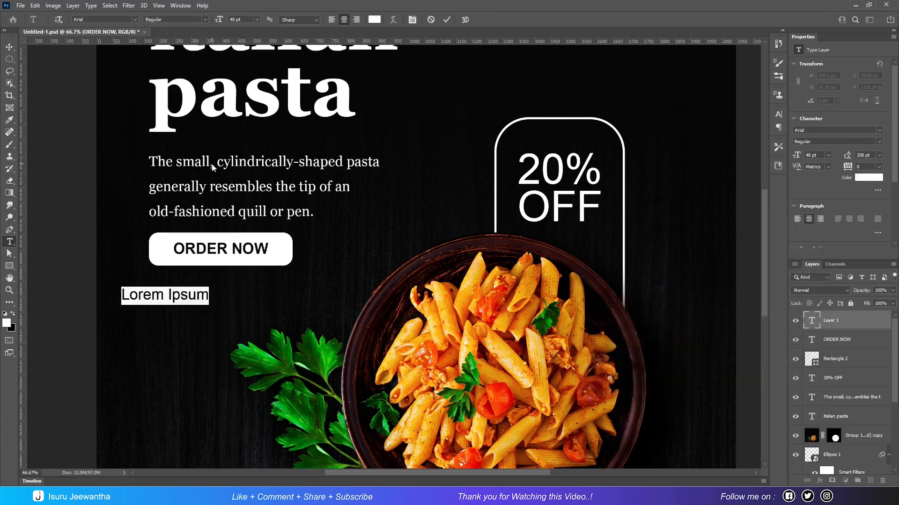
type("www.")
left_click(334, 19)
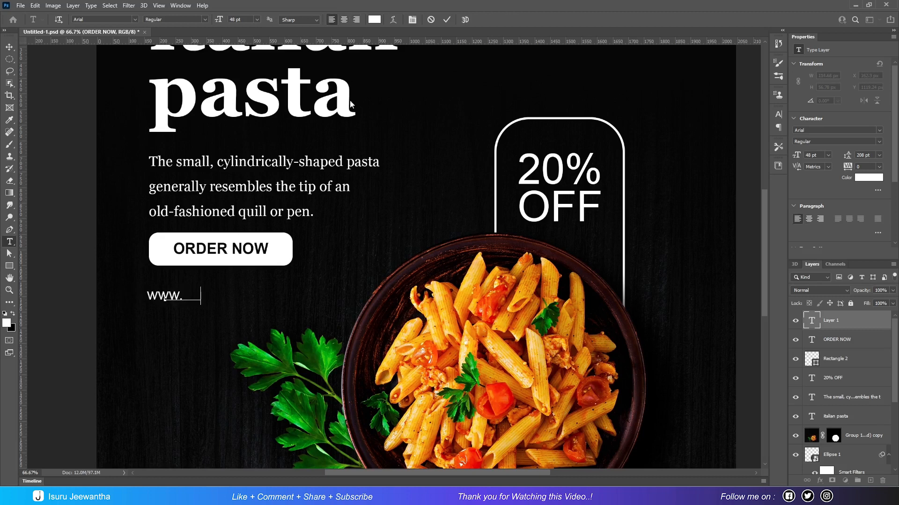
type("yo")
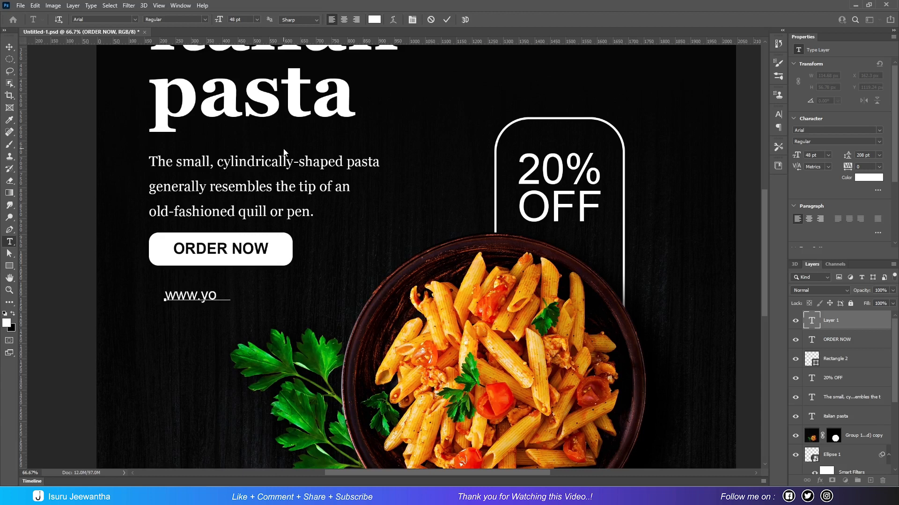
type("ursite.com")
key("ctrl+a")
left_click(256, 18)
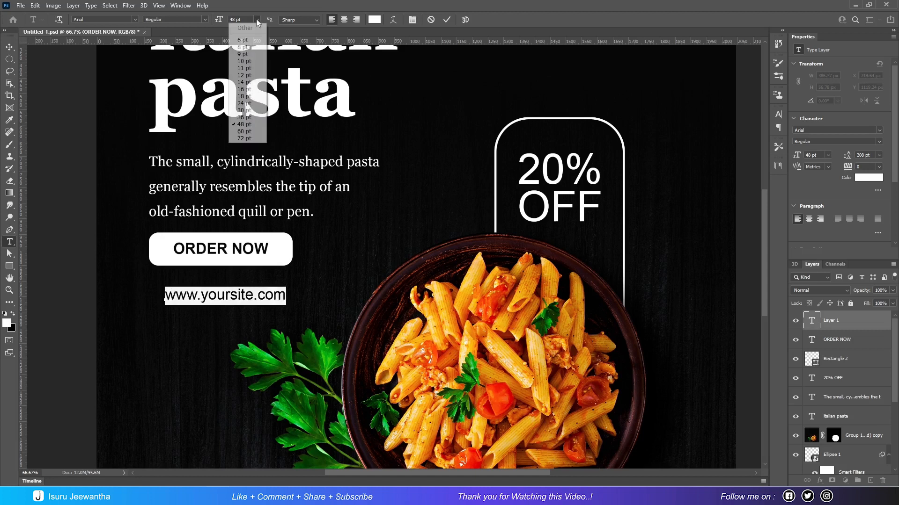
left_click(244, 111)
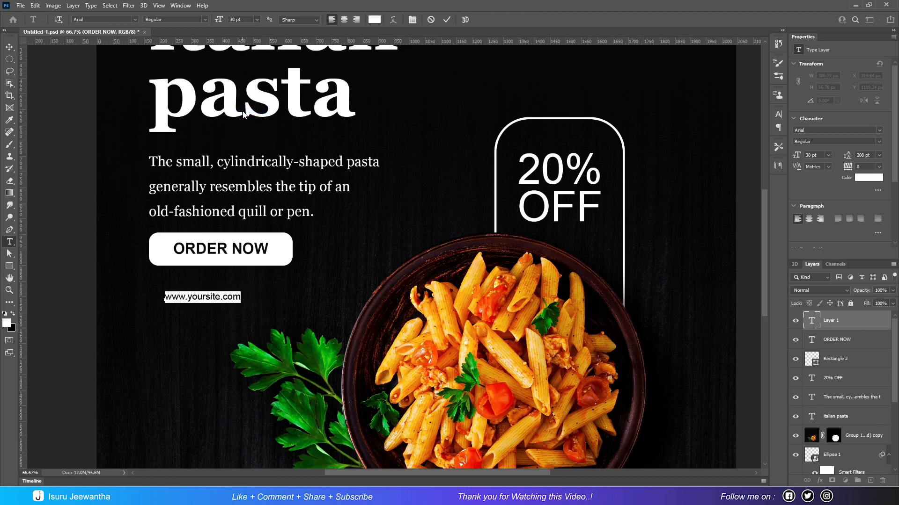
left_click(447, 20)
left_click(9, 47)
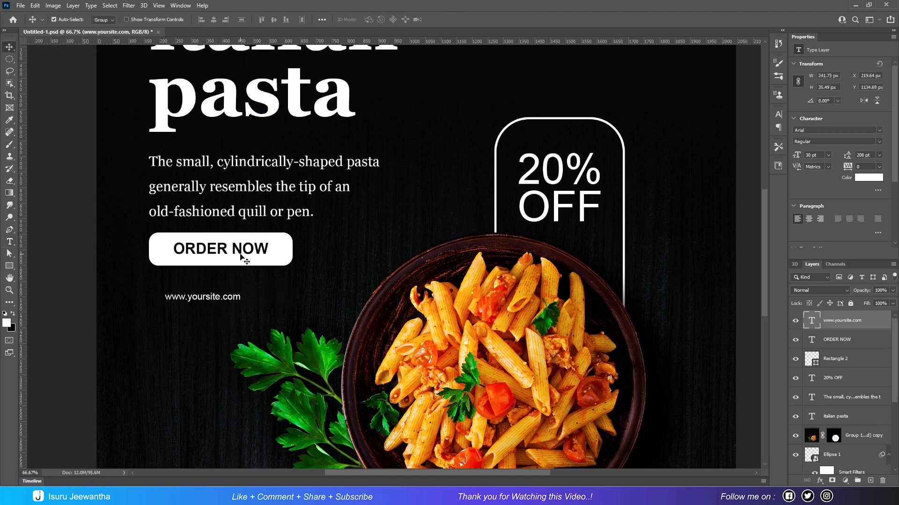
key("ctrl+t")
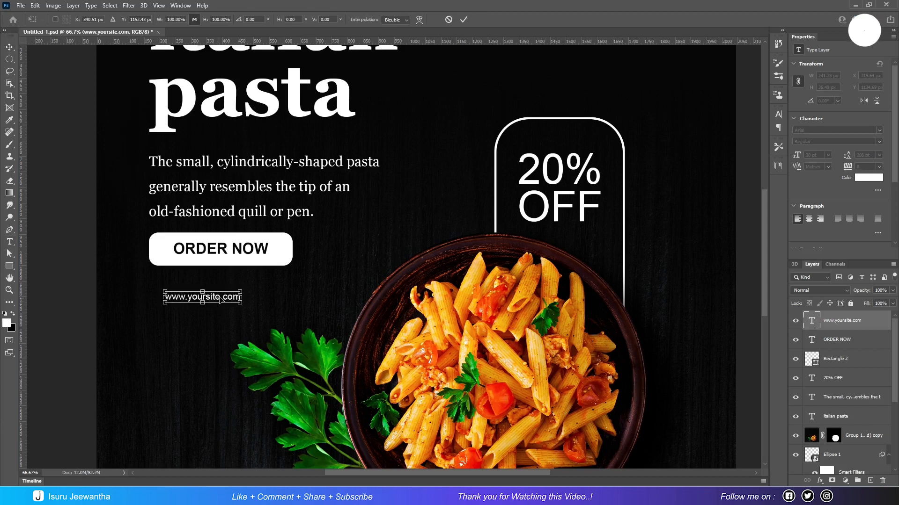
left_click_drag(228, 290, 235, 276)
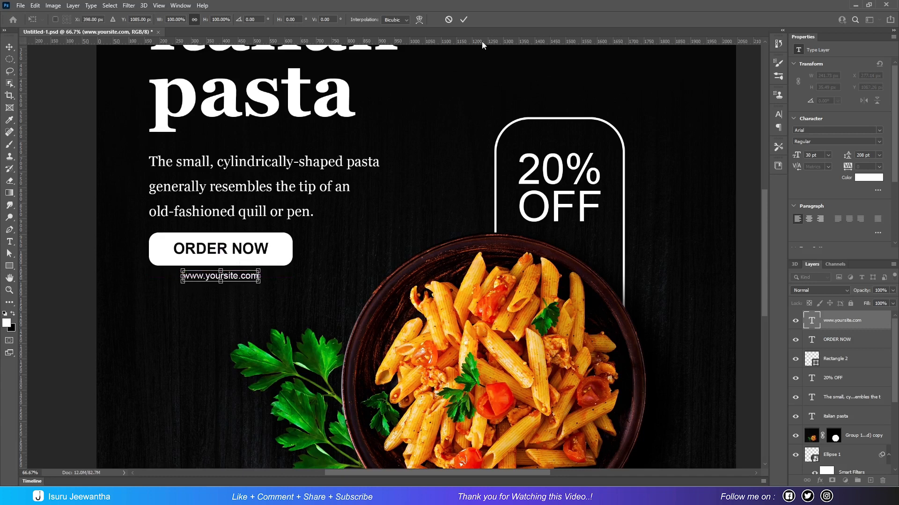
left_click(463, 19)
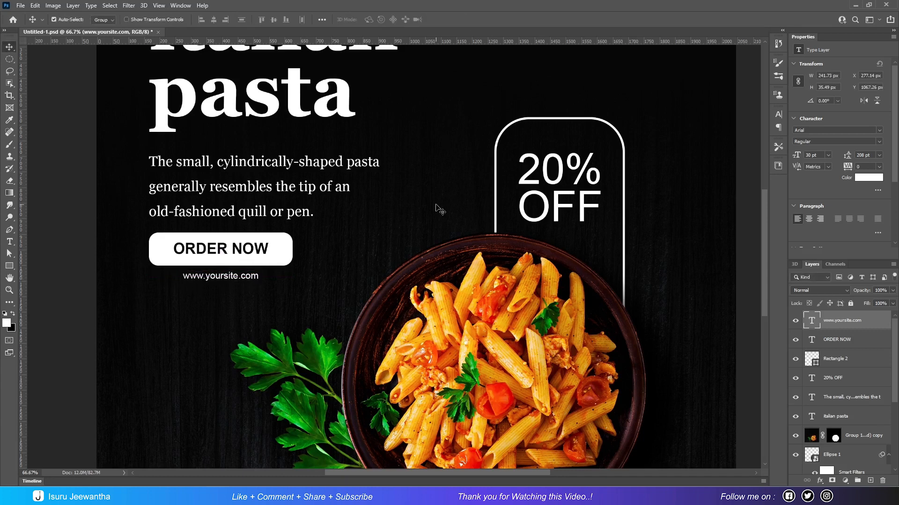
Add the text "CALL NOW" in white 30 pt Arial Regular near the lower-left corner of the design.
key("ctrl+minus")
key("ctrl+minus")
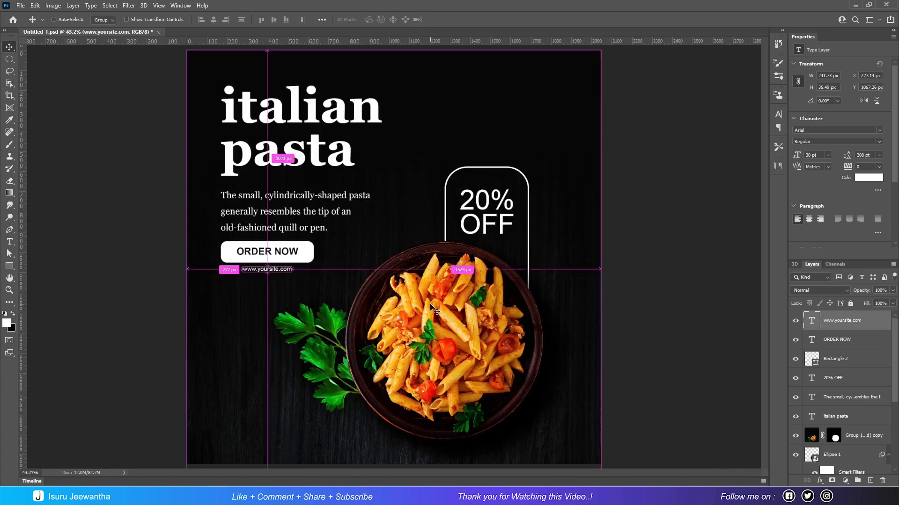
left_click(10, 242)
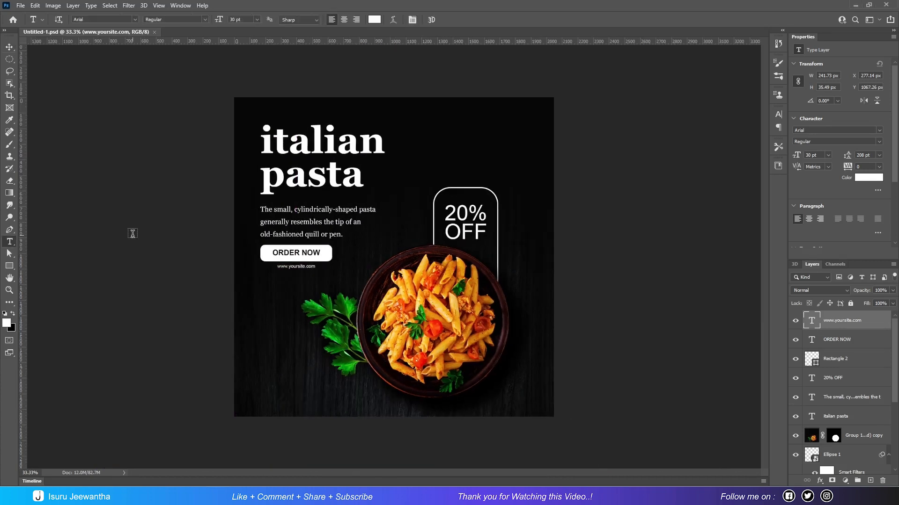
left_click(268, 384)
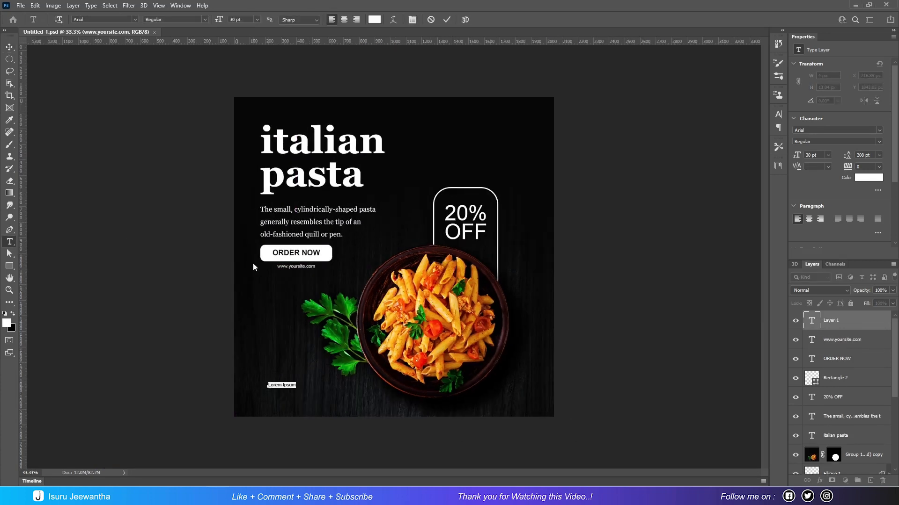
type("CALL NOW")
left_click(447, 23)
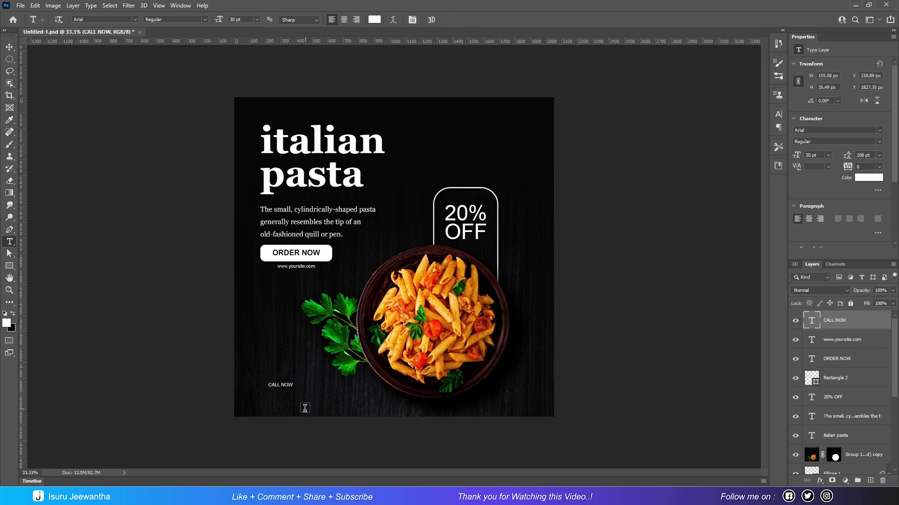
Add the phone number as a separate text line below "CALL NOW" and set its size to 48 pt.
left_click(275, 395)
type("+123 456 789")
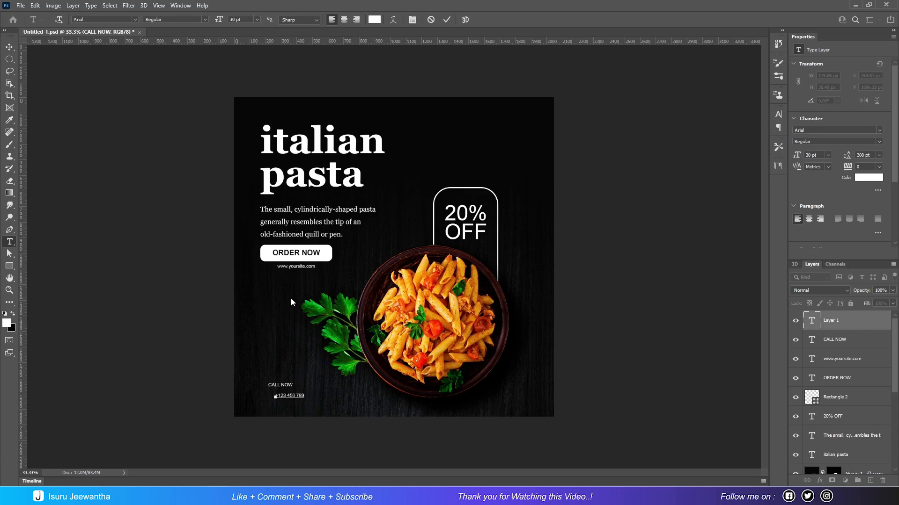
left_click(257, 19)
left_click(256, 126)
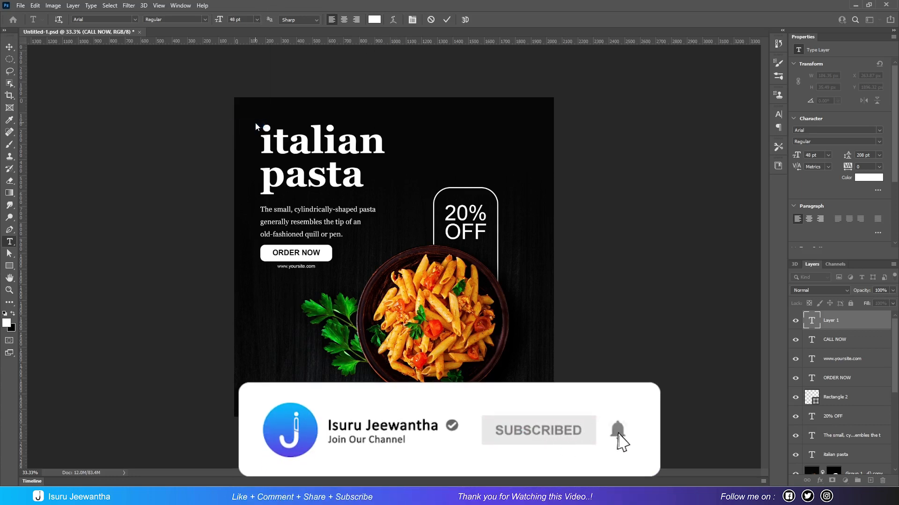
left_click(446, 20)
Align the left edges of "CALL NOW" and the phone number, and move both in line with the title's left edge.
left_click(10, 47)
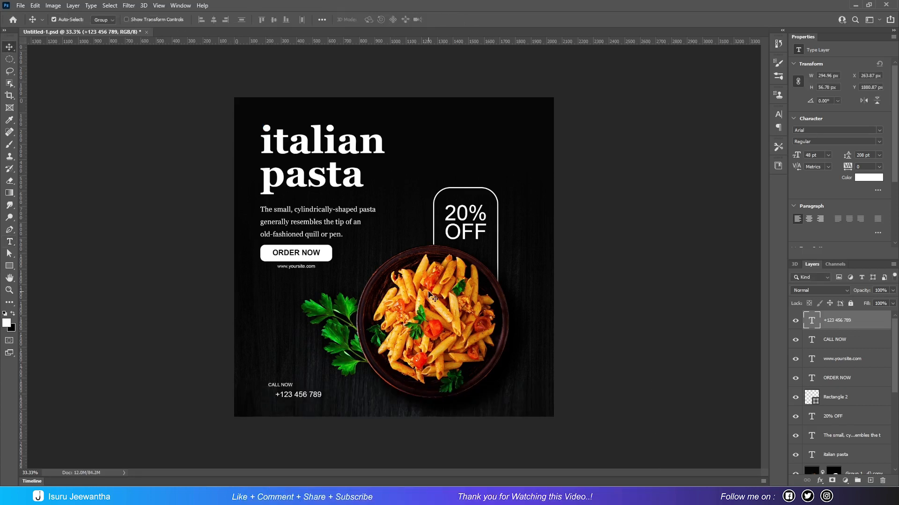
left_click(854, 343, "shift")
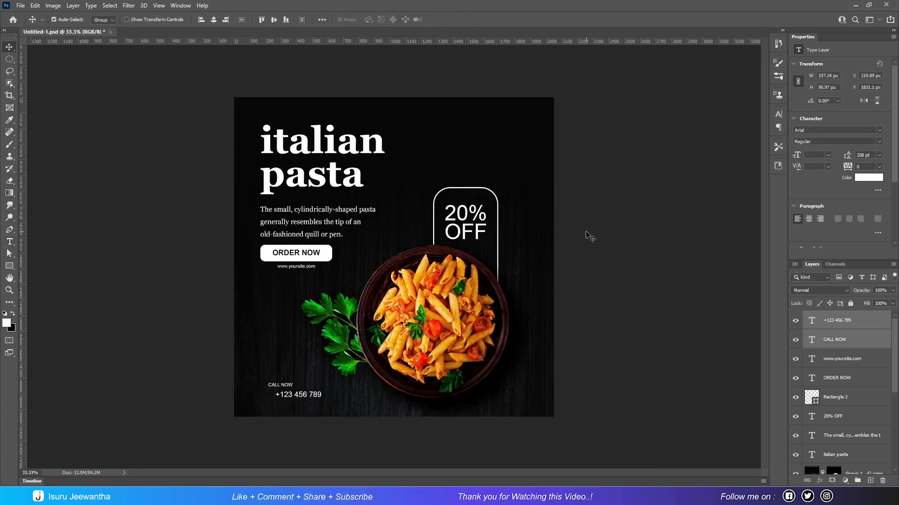
left_click(201, 20)
key("ctrl+t")
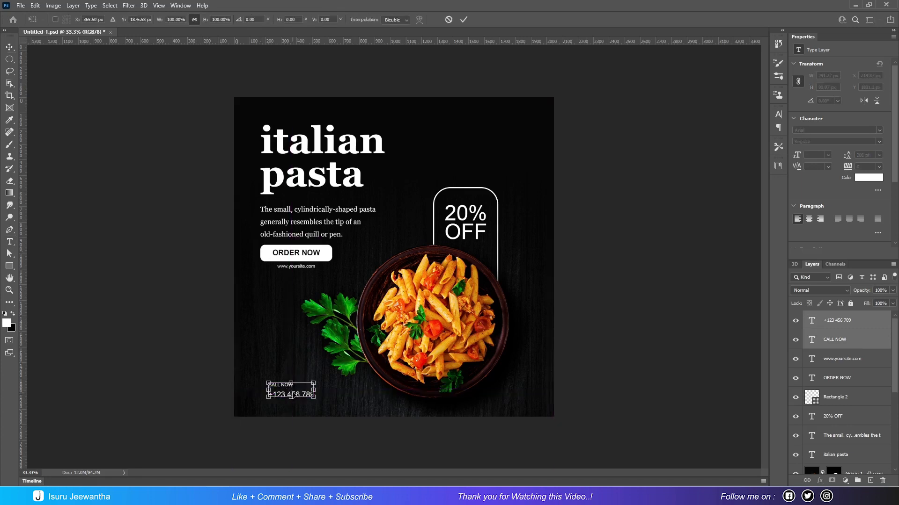
mouse_move(294, 393)
left_mouse_down()
mouse_move(287, 376)
mouse_move(284, 395)
left_mouse_up()
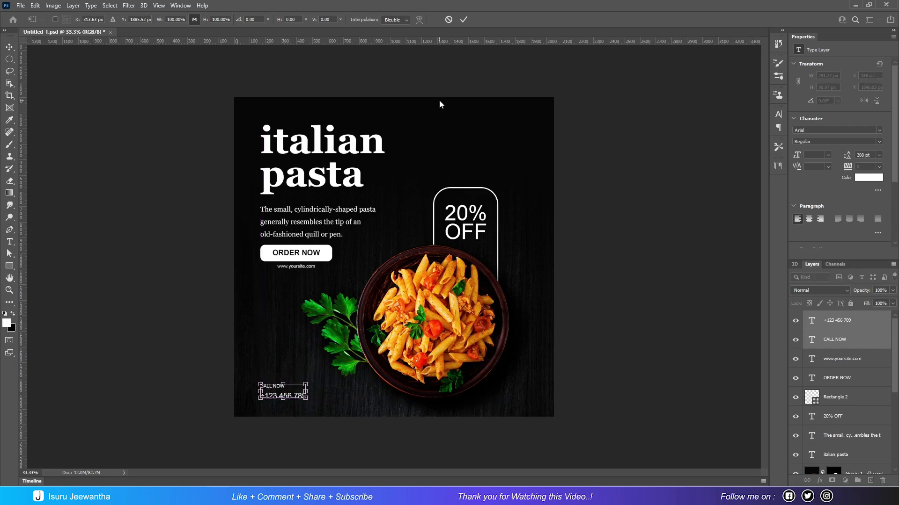
left_click(463, 19)
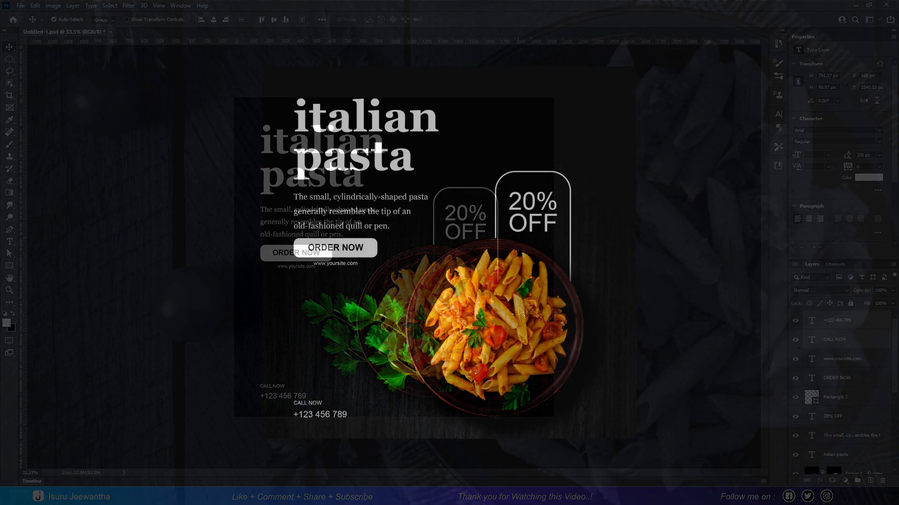